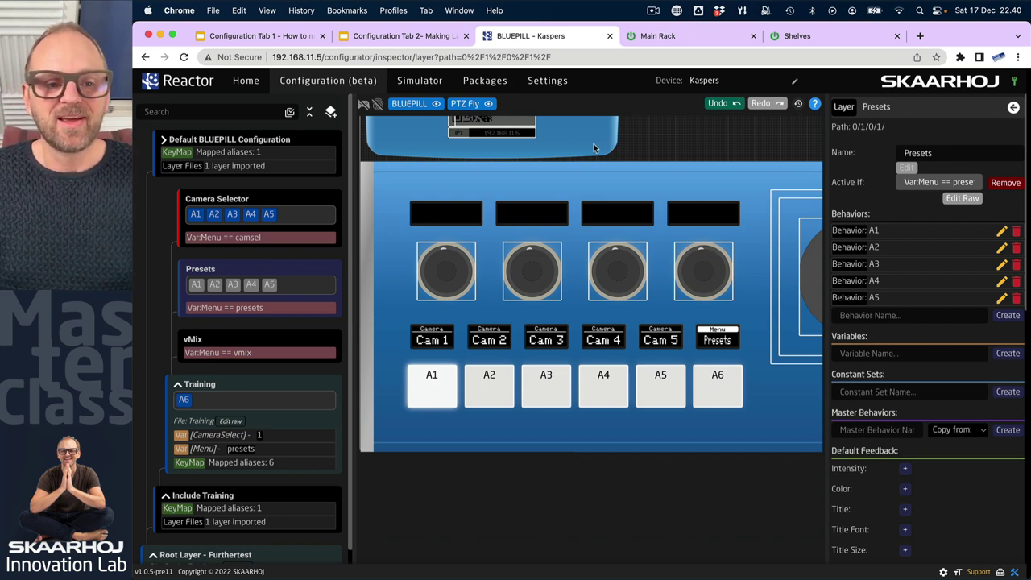
Step: Create Dummy-placeholder joystick behaviors LR, UD, Rotate and Topbutton on the Training layer
{"action": "left_click", "coordinate": [224, 388]}
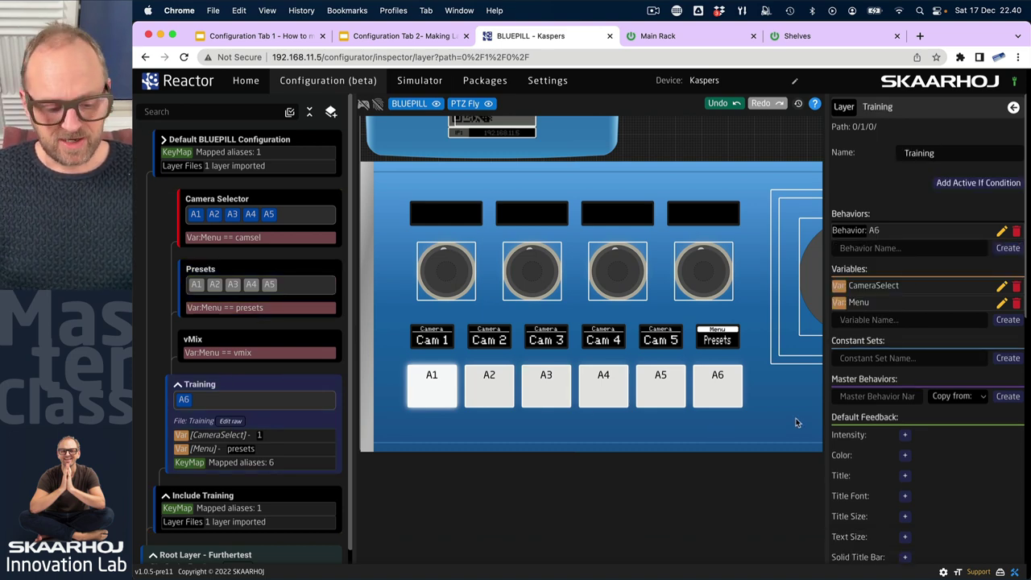
{"action": "left_click_drag", "start_coordinate": [801, 413], "coordinate": [745, 301]}
{"action": "scroll", "coordinate": [663, 415], "scroll_direction": "down", "scroll_amount": 2}
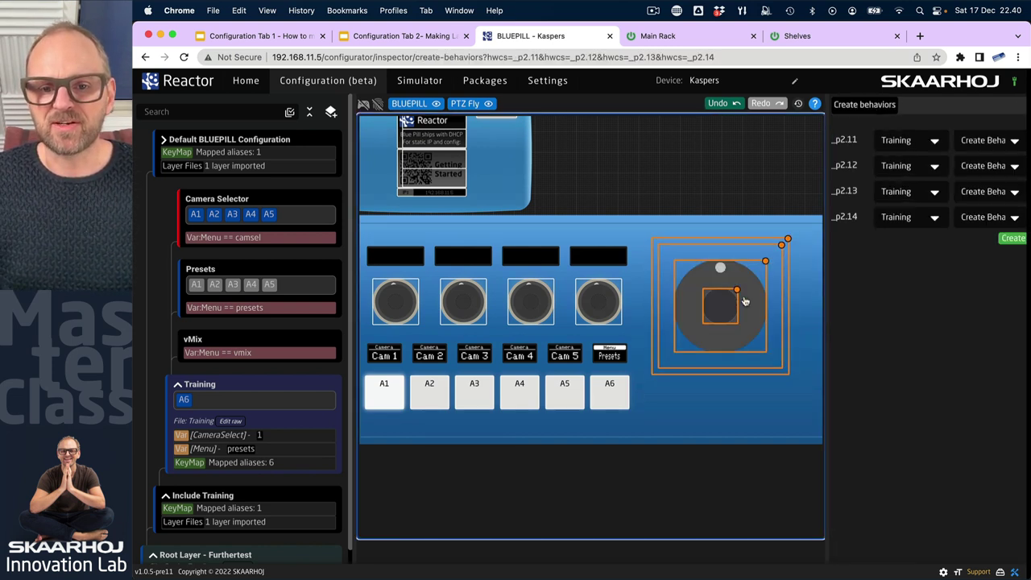
{"action": "left_click", "coordinate": [1012, 238]}
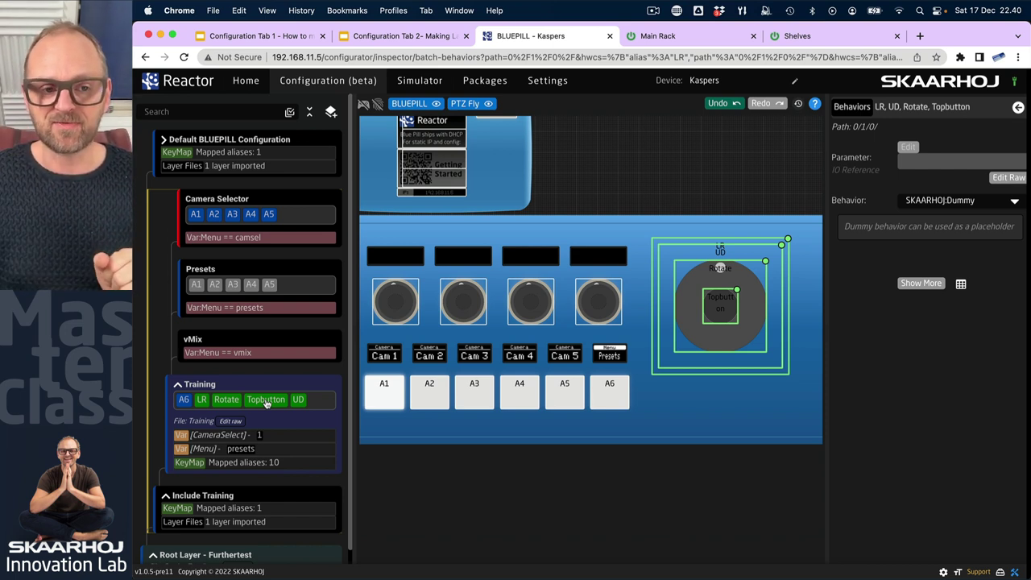
{"action": "scroll", "coordinate": [262, 396], "scroll_direction": "down", "scroll_amount": 1}
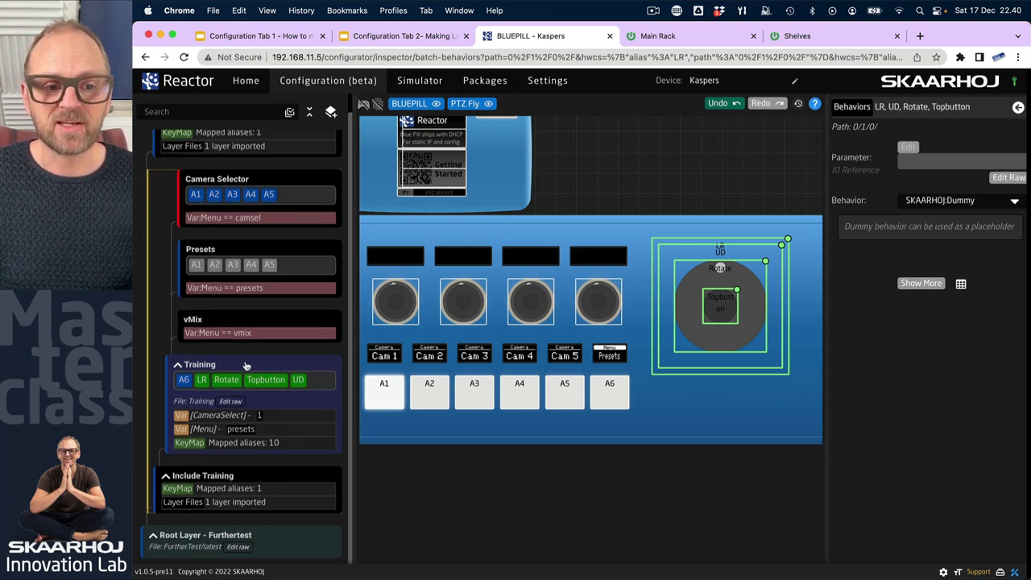
Step: Show the Training layer's Behaviors list with A6, LR, Rotate, Topbutton and UD
{"action": "left_click", "coordinate": [246, 367]}
{"action": "scroll", "coordinate": [937, 516], "scroll_direction": "down", "scroll_amount": 3}
{"action": "scroll", "coordinate": [937, 515], "scroll_direction": "up", "scroll_amount": 3}
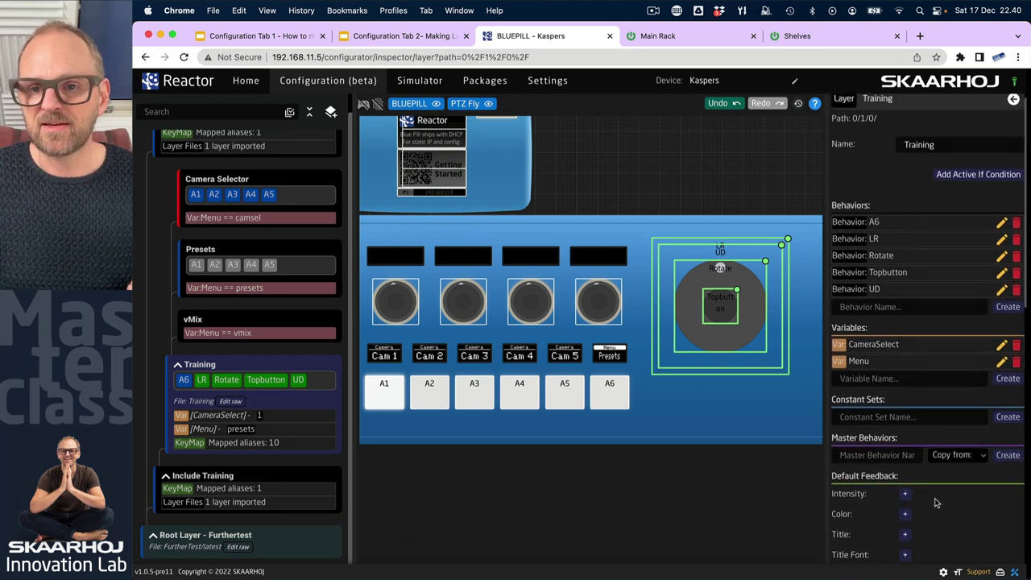
{"action": "left_click", "coordinate": [898, 306]}
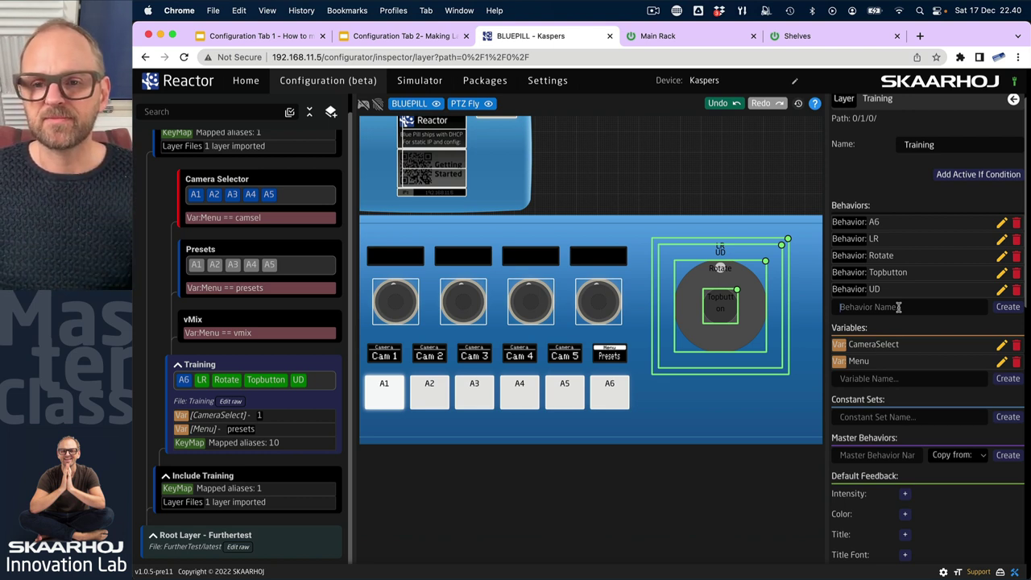
Step: Review the Training layer's HWC key mapping, then open the LR behavior's settings
{"action": "left_click", "coordinate": [220, 448]}
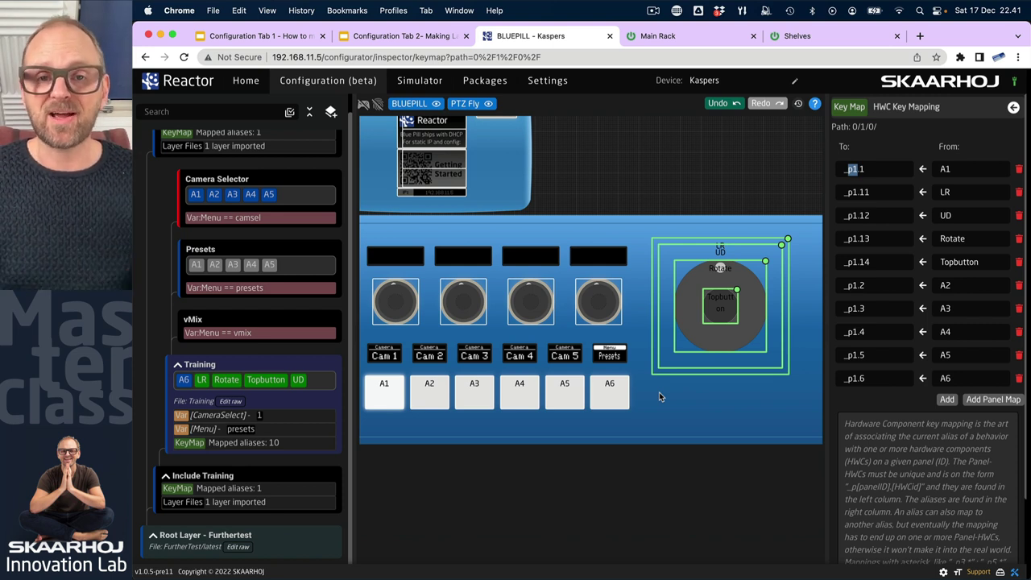
{"action": "left_click", "coordinate": [201, 376]}
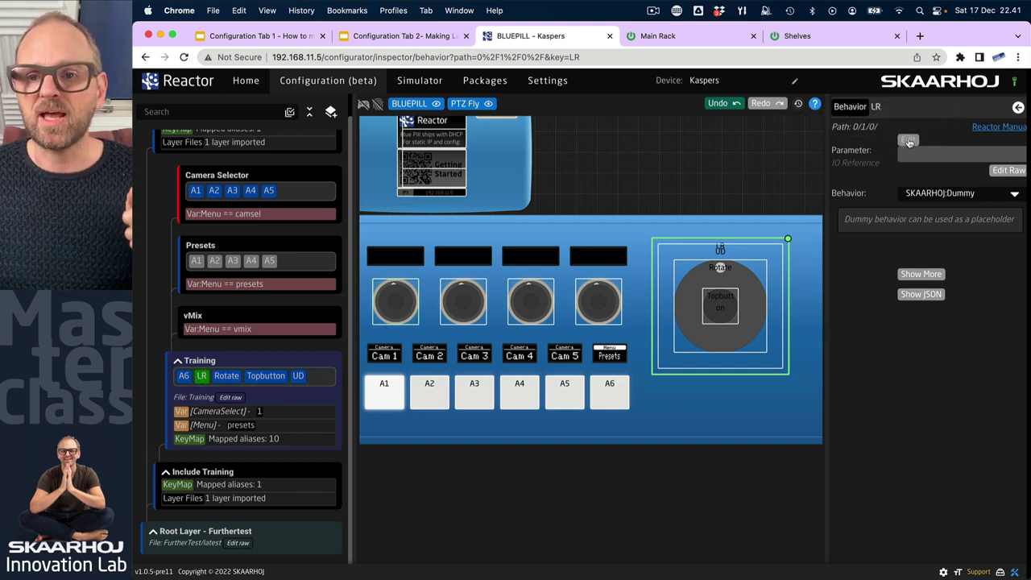
Step: Set LR's parameter to the canon-xc core in advanced mode, addressed by CameraSelect
{"action": "left_click", "coordinate": [908, 141]}
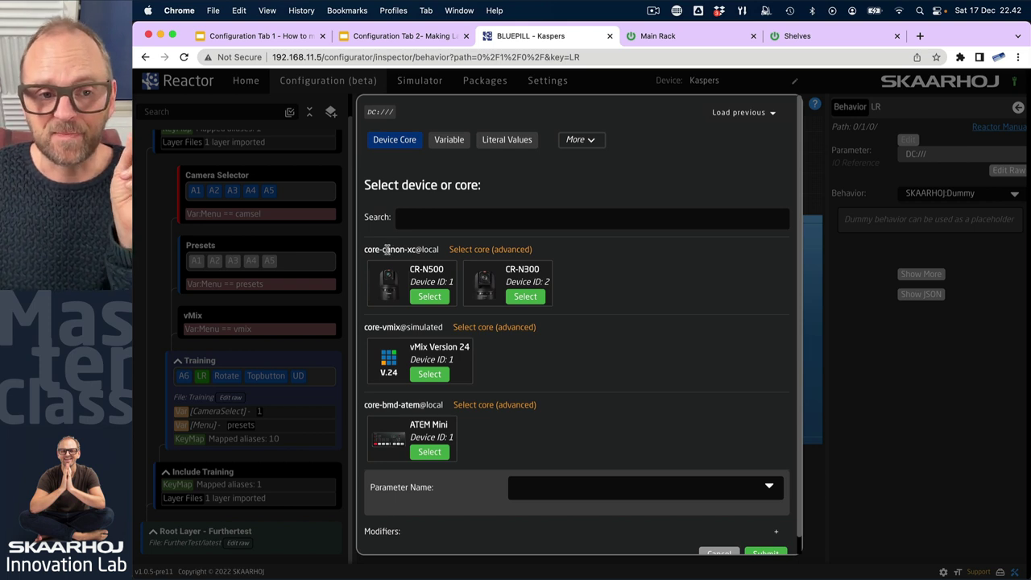
{"action": "left_click", "coordinate": [493, 249]}
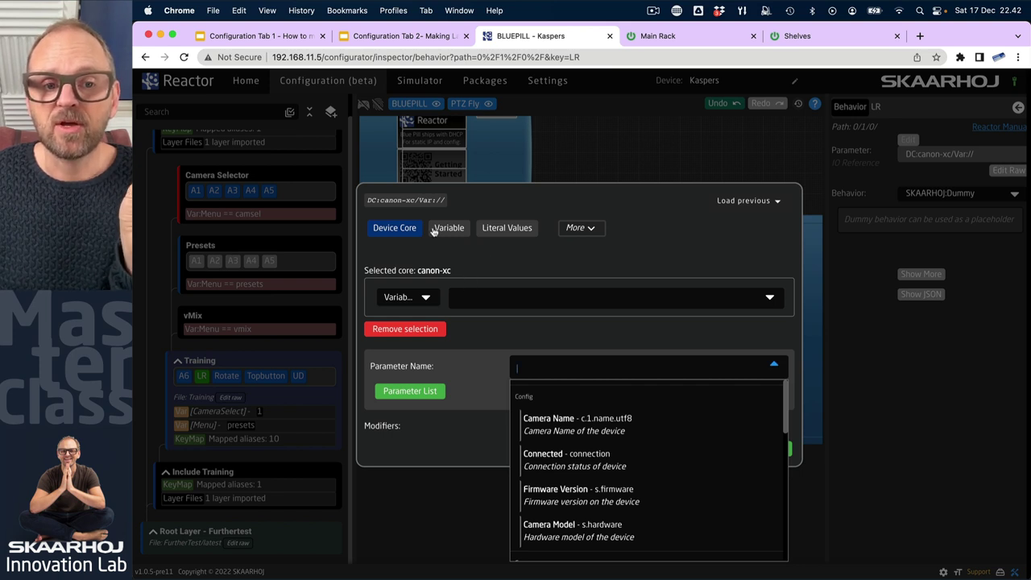
{"action": "left_click", "coordinate": [494, 296]}
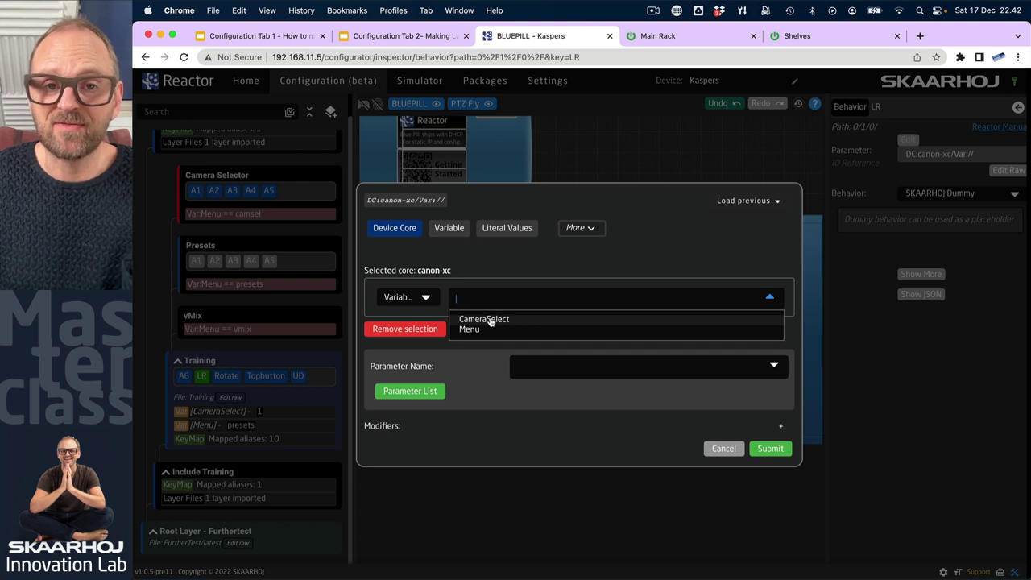
{"action": "left_click", "coordinate": [490, 320]}
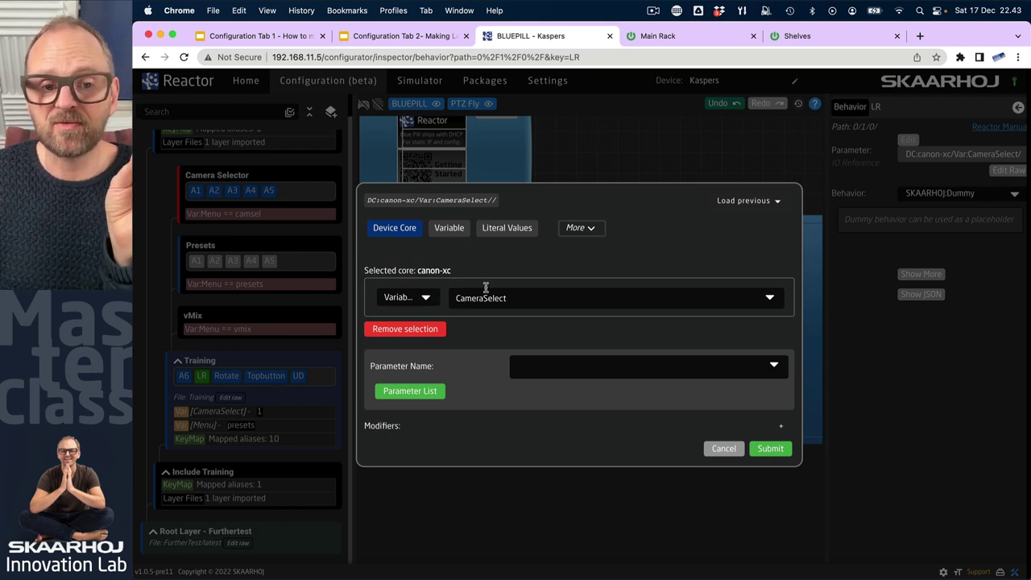
Step: Assign canon-xc Pan Speed as the LR parameter, then open the UD behavior
{"action": "left_click", "coordinate": [580, 365]}
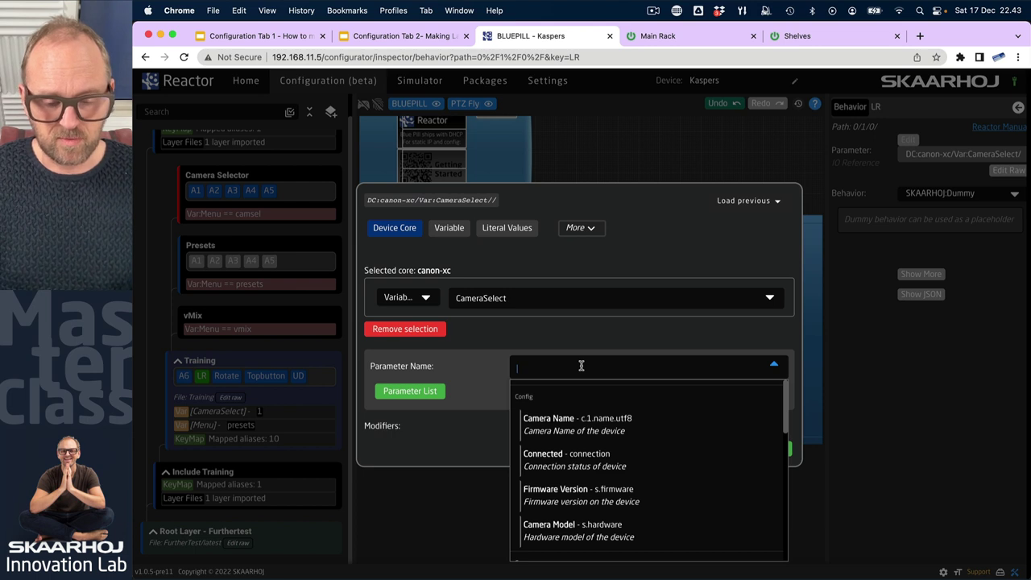
{"action": "type", "text": "pan"}
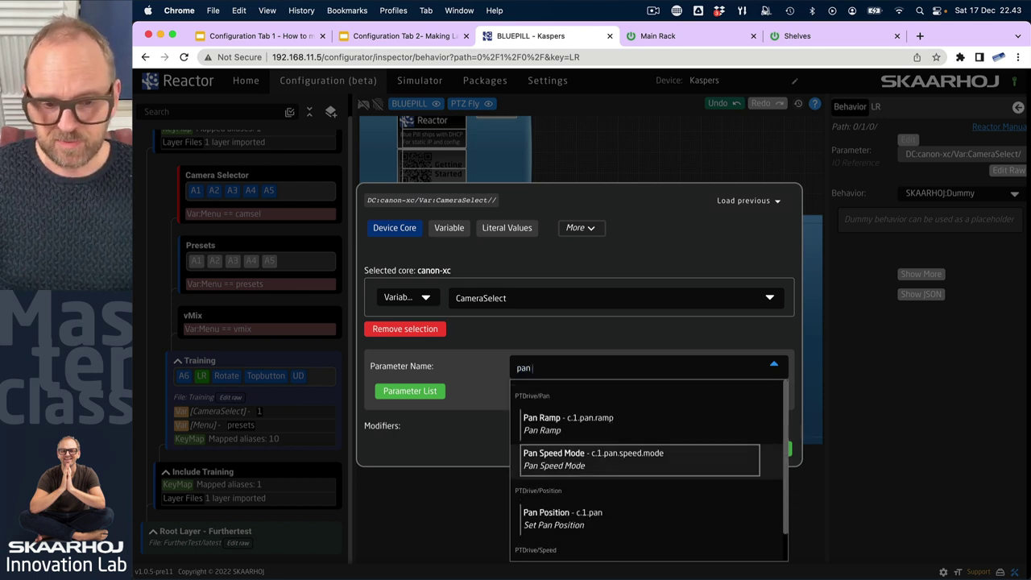
{"action": "type", "text": "spee"}
{"action": "left_click", "coordinate": [564, 480]}
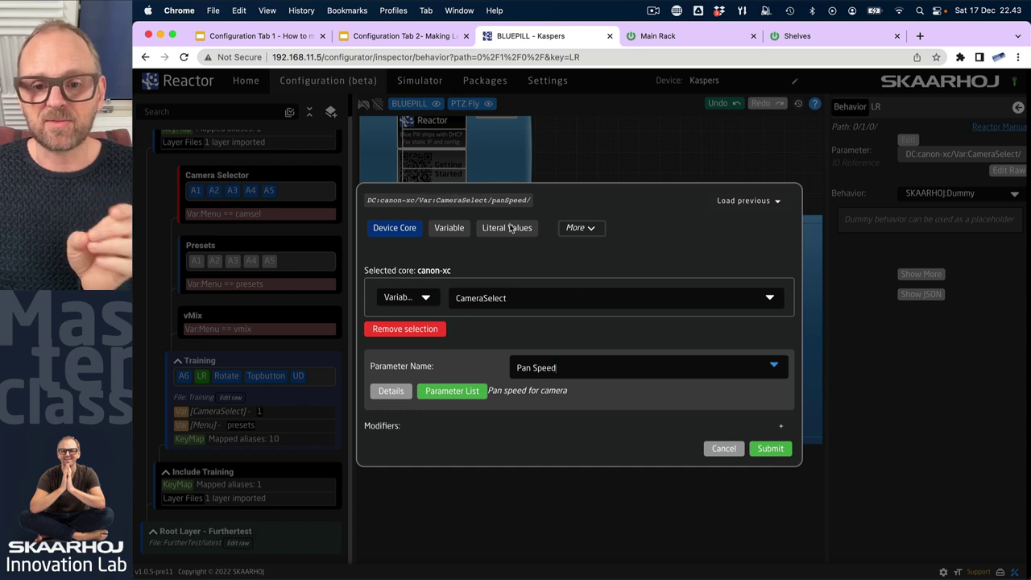
{"action": "left_click", "coordinate": [770, 453]}
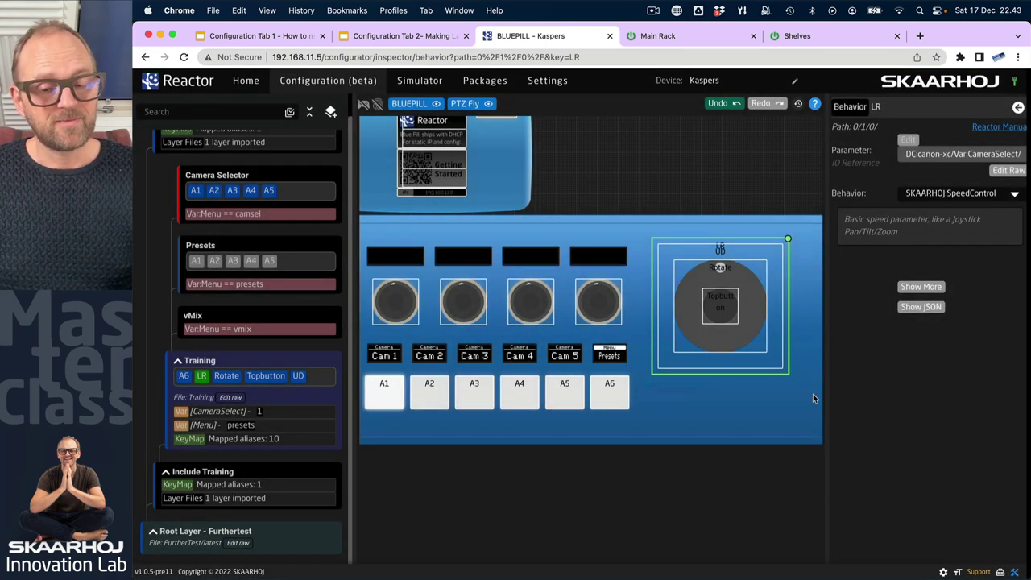
{"action": "left_click", "coordinate": [686, 252]}
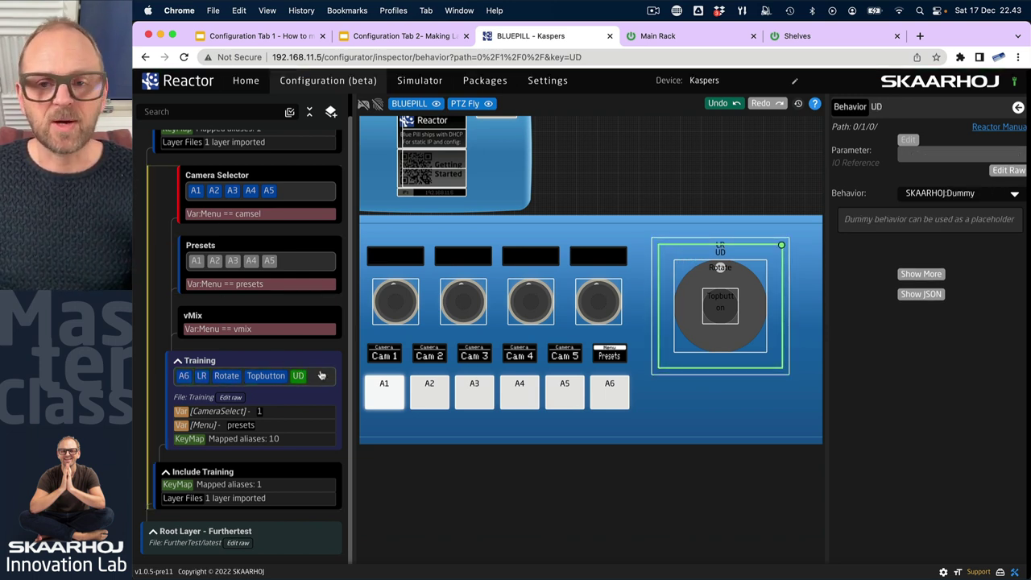
Step: Reuse the previous camera setup and assign canon-xc Tilt Speed to the UD behavior
{"action": "left_click", "coordinate": [908, 141]}
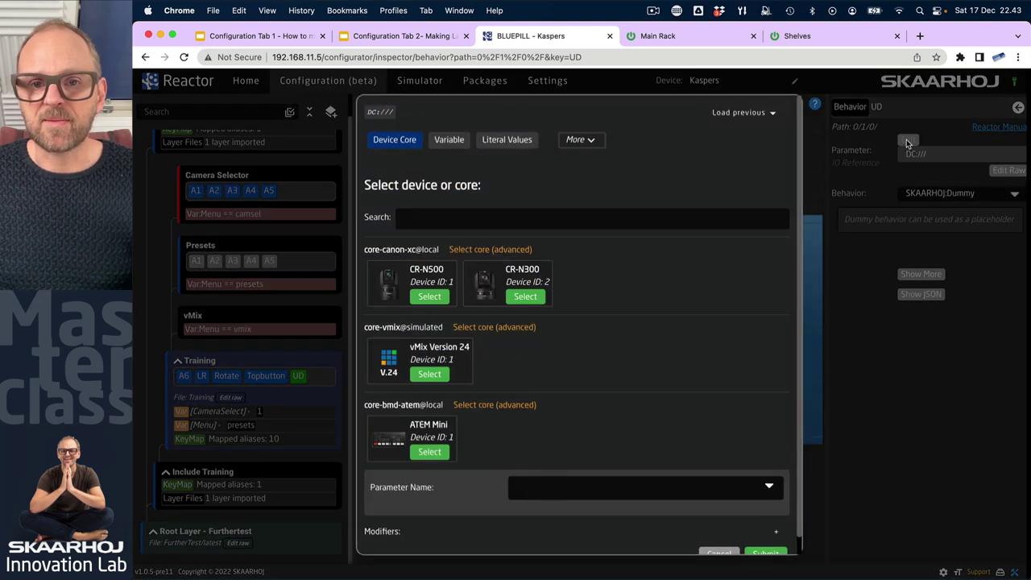
{"action": "left_click", "coordinate": [739, 113]}
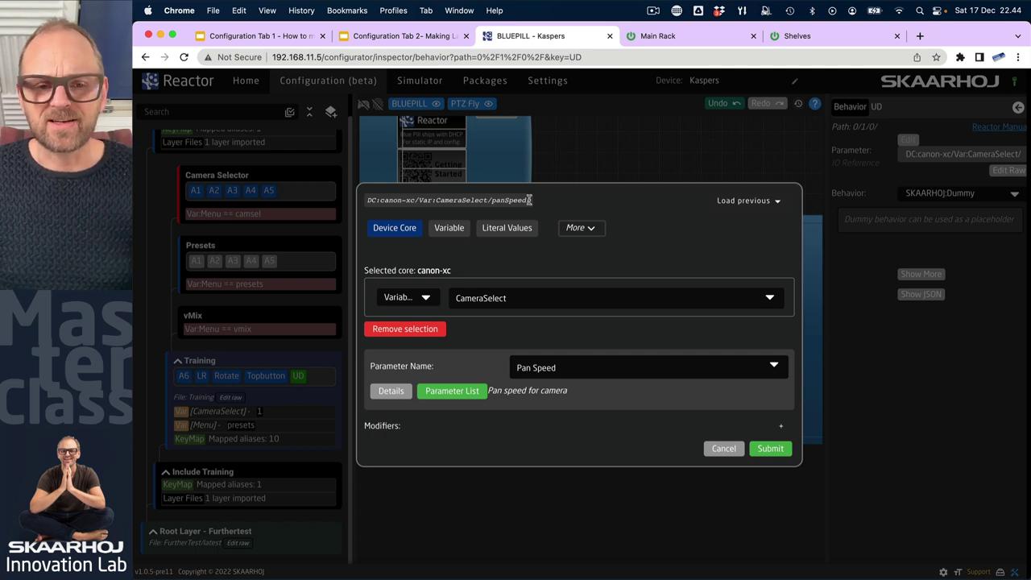
{"action": "left_click", "coordinate": [581, 366]}
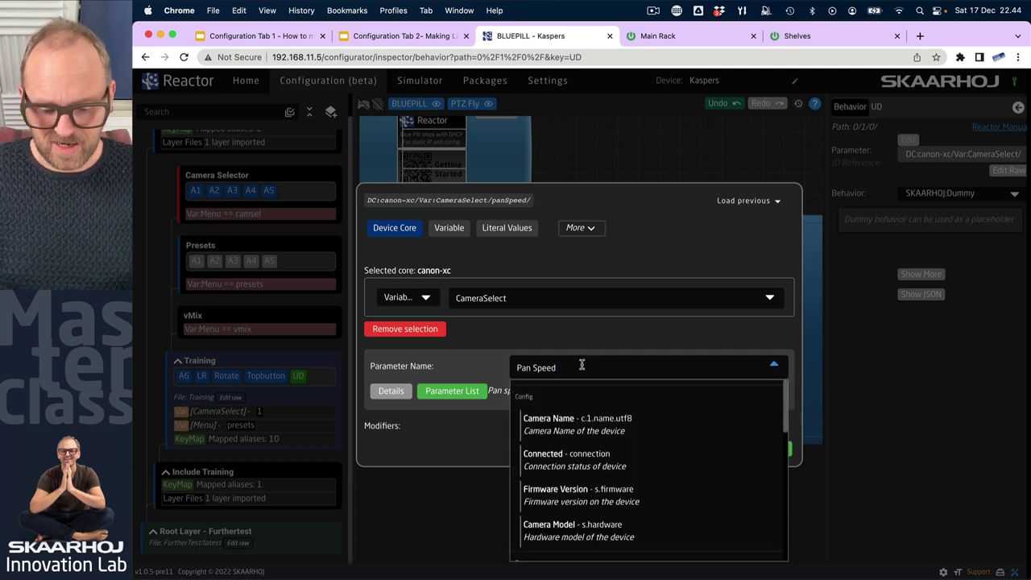
{"action": "key", "text": "BackSpace"}
{"action": "type", "text": "tilt spee"}
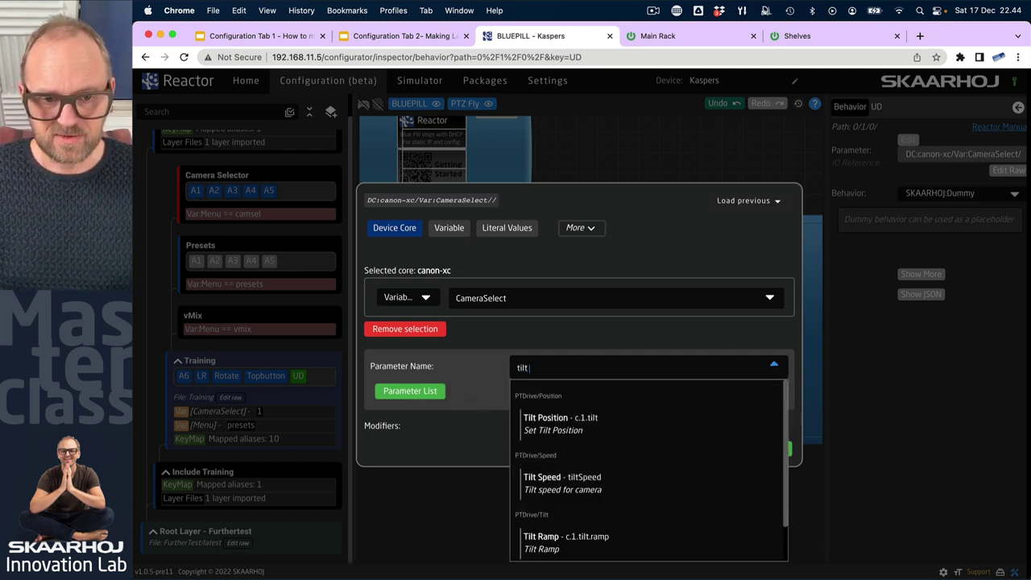
{"action": "left_click", "coordinate": [538, 415]}
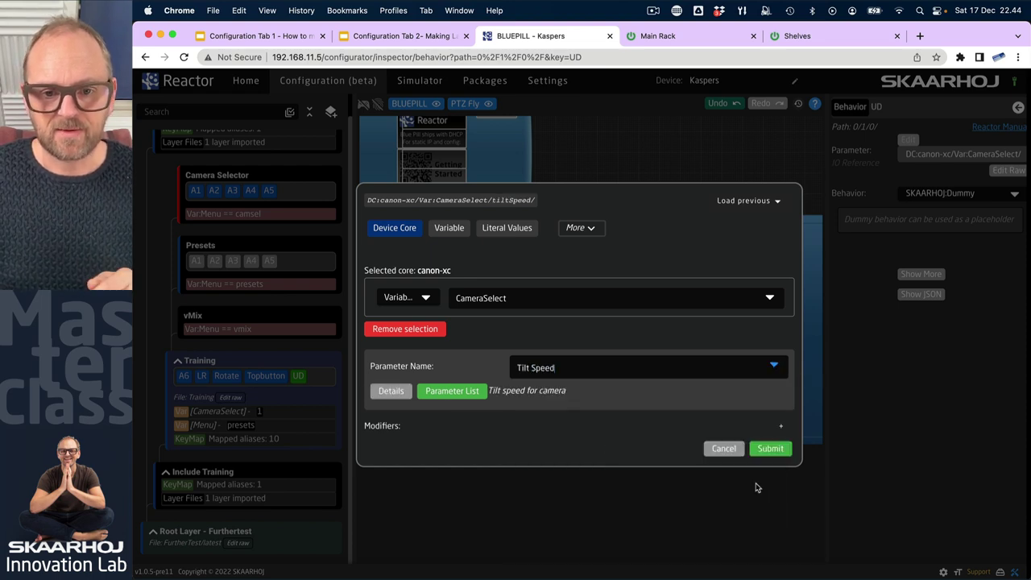
{"action": "left_click", "coordinate": [783, 449]}
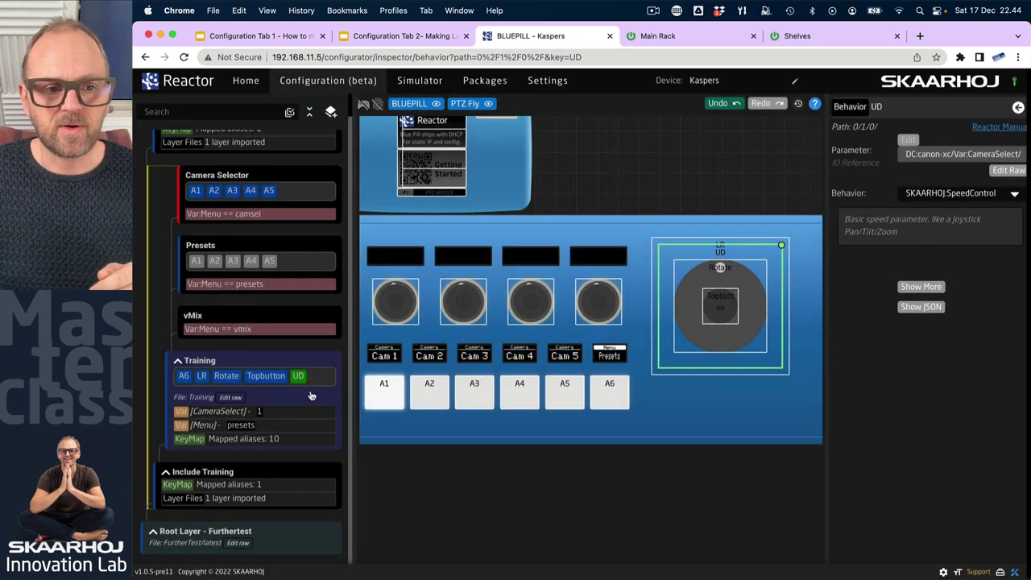
Step: Assign canon-xc Zoom Speed to the Rotate behavior via the previous setup, then select Topbutton
{"action": "left_click", "coordinate": [228, 380]}
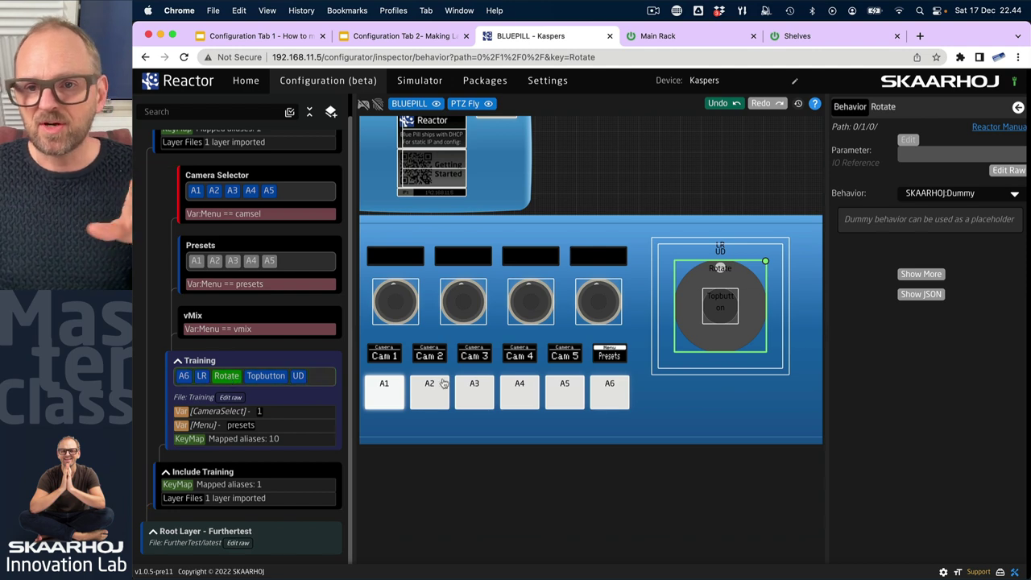
{"action": "left_click", "coordinate": [909, 157]}
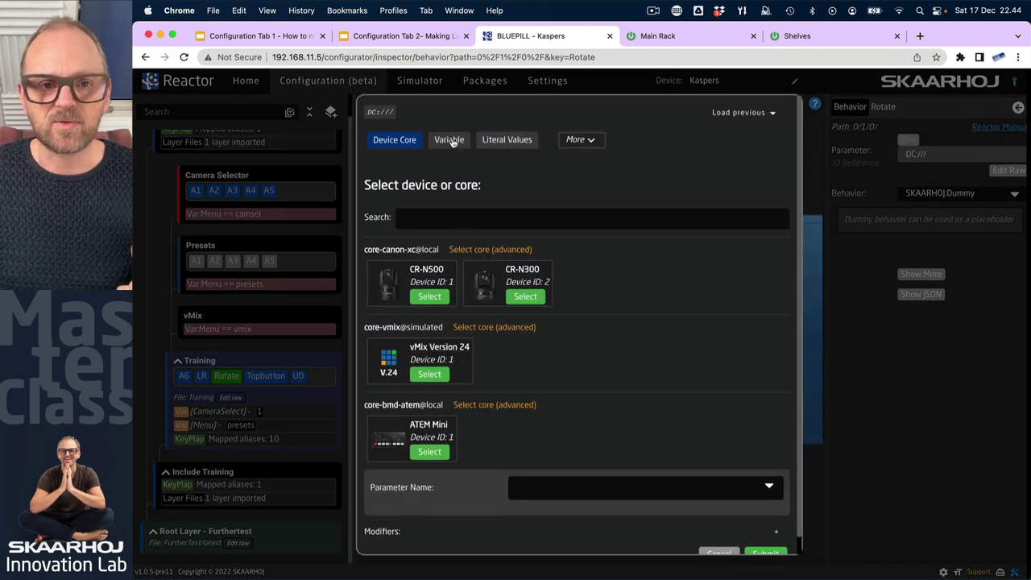
{"action": "left_click", "coordinate": [787, 117]}
{"action": "left_click", "coordinate": [785, 161]}
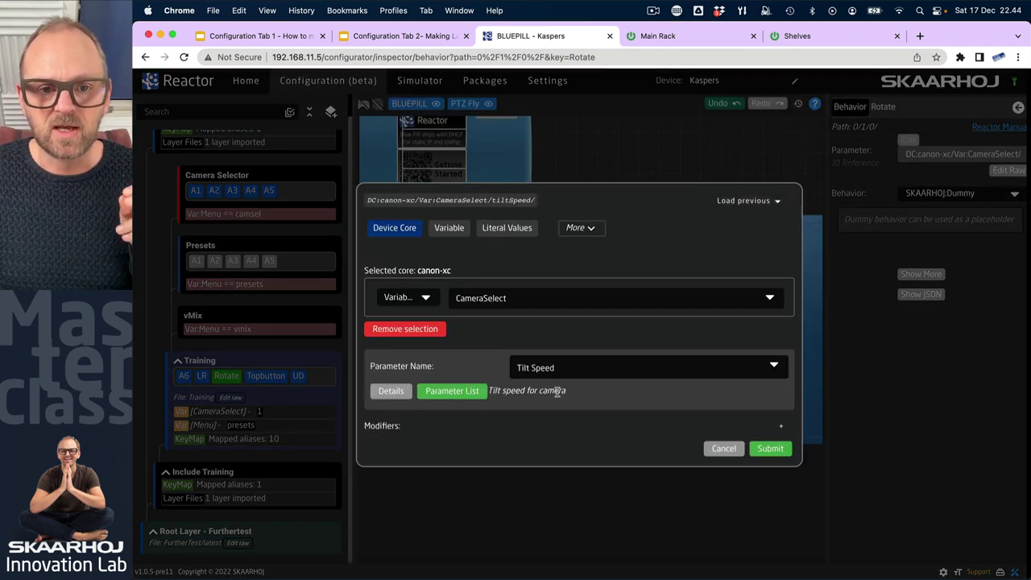
{"action": "left_click", "coordinate": [569, 368]}
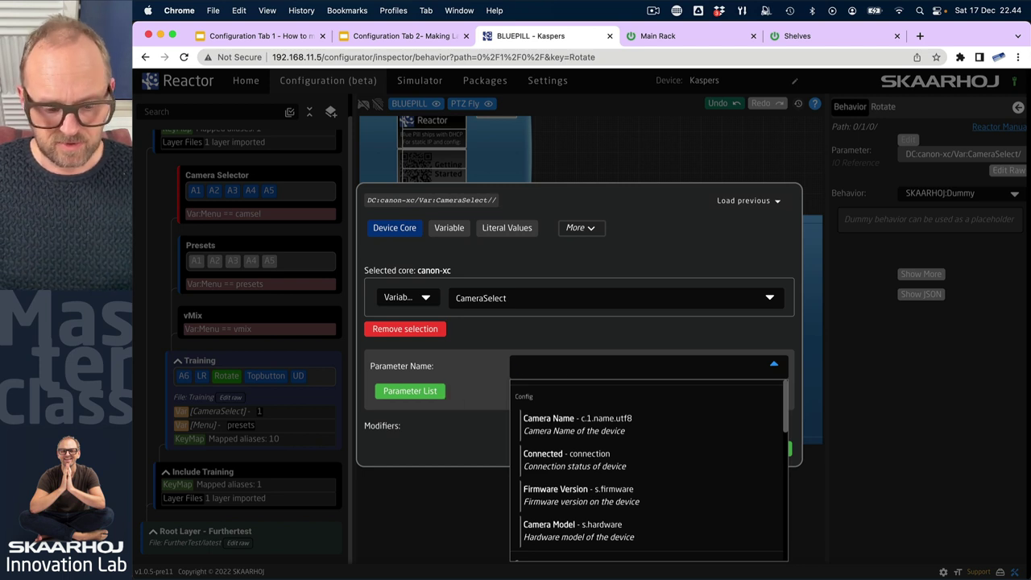
{"action": "type", "text": "zom"}
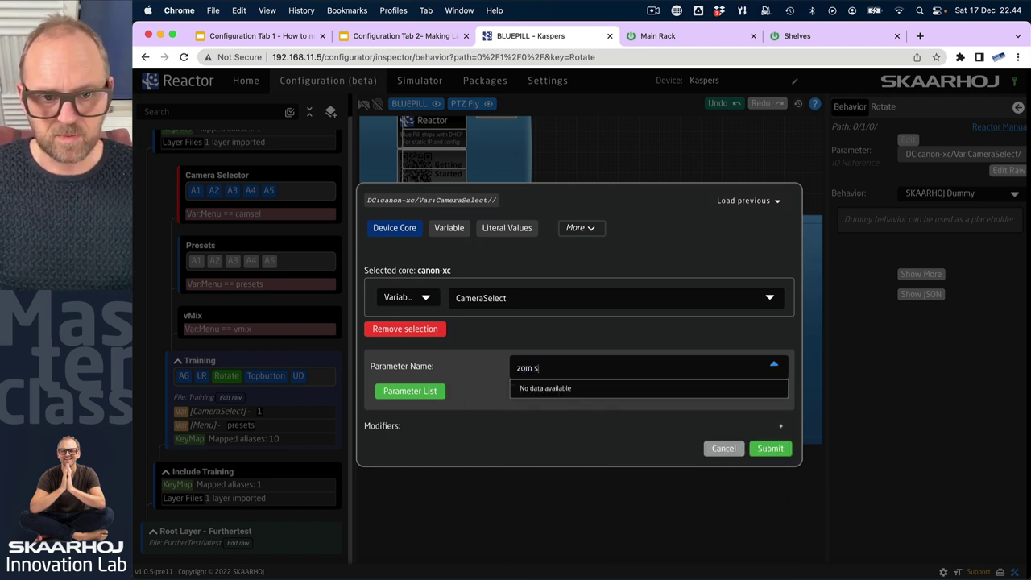
{"action": "key", "text": "BackSpace"}
{"action": "type", "text": "om spee"}
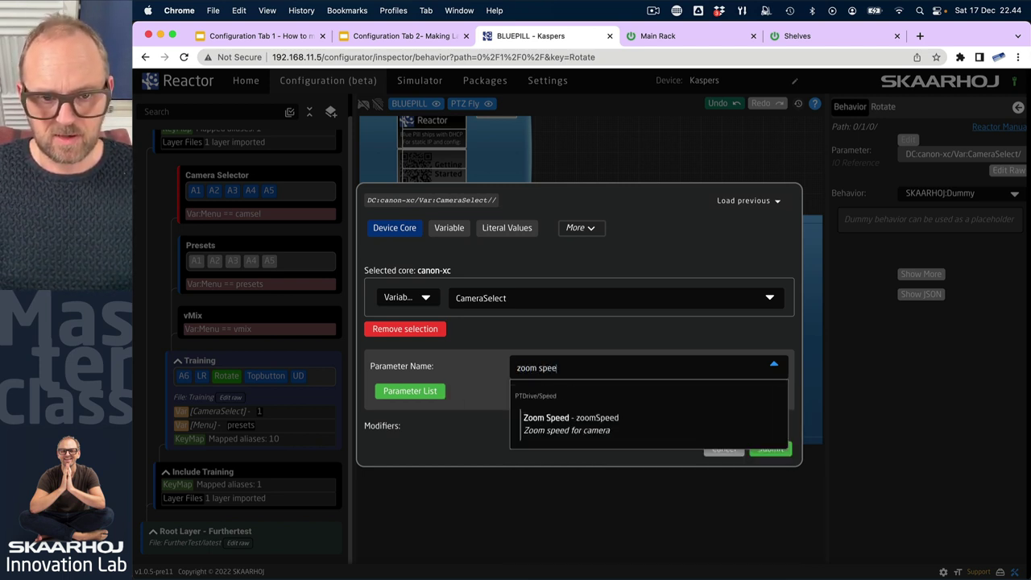
{"action": "type", "text": "d"}
{"action": "left_click", "coordinate": [572, 422]}
{"action": "left_click", "coordinate": [770, 448]}
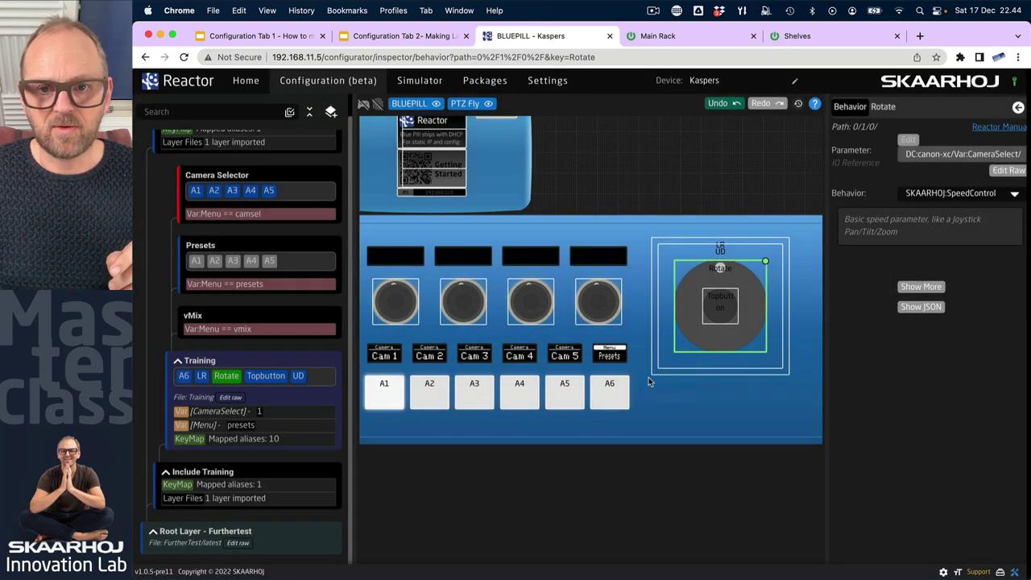
{"action": "left_click", "coordinate": [267, 378]}
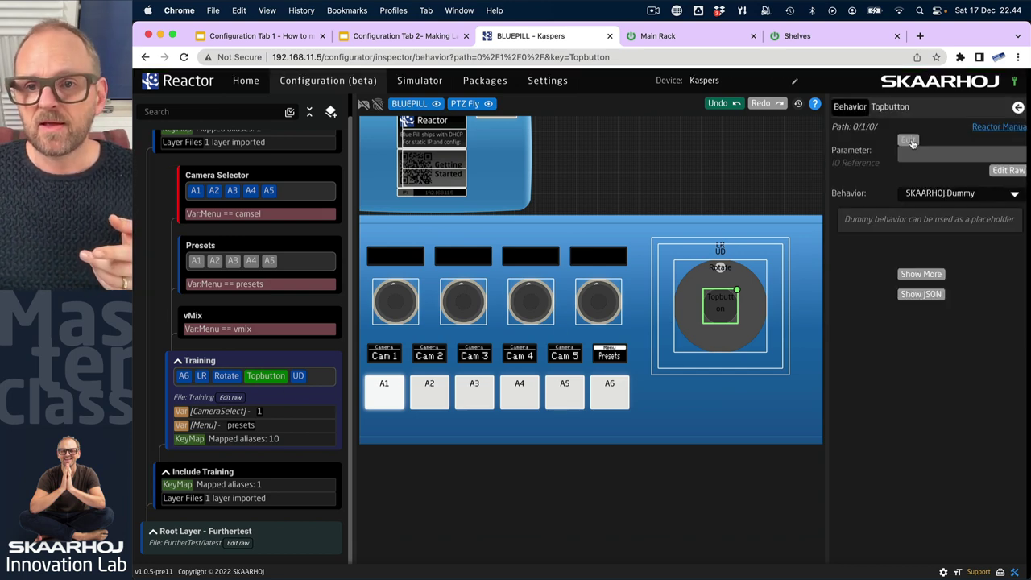
Step: Reuse the previous camera setup for Topbutton and search the parameters for 'preset recall'
{"action": "left_click", "coordinate": [909, 141]}
{"action": "left_click", "coordinate": [739, 110]}
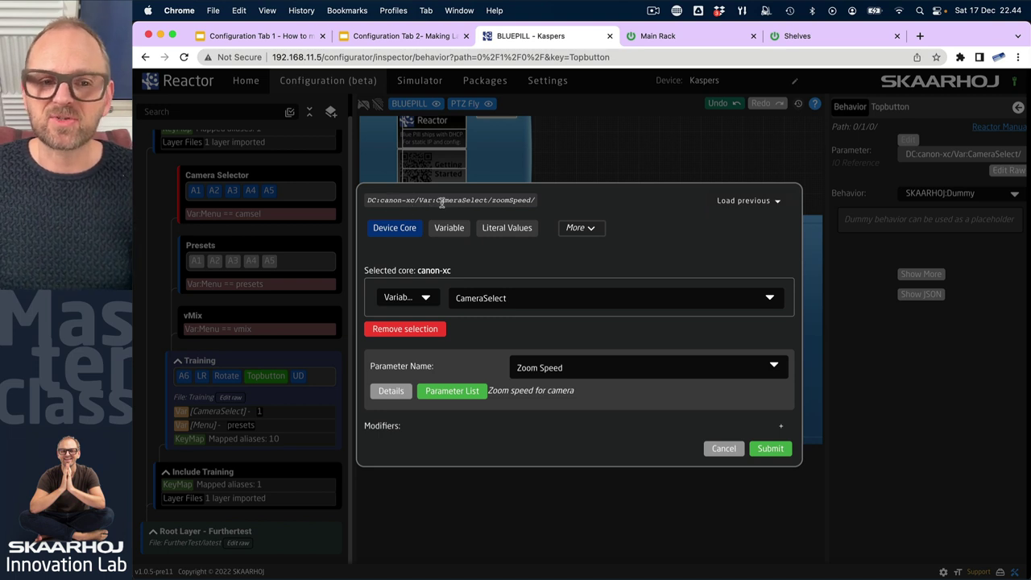
{"action": "left_click", "coordinate": [559, 366]}
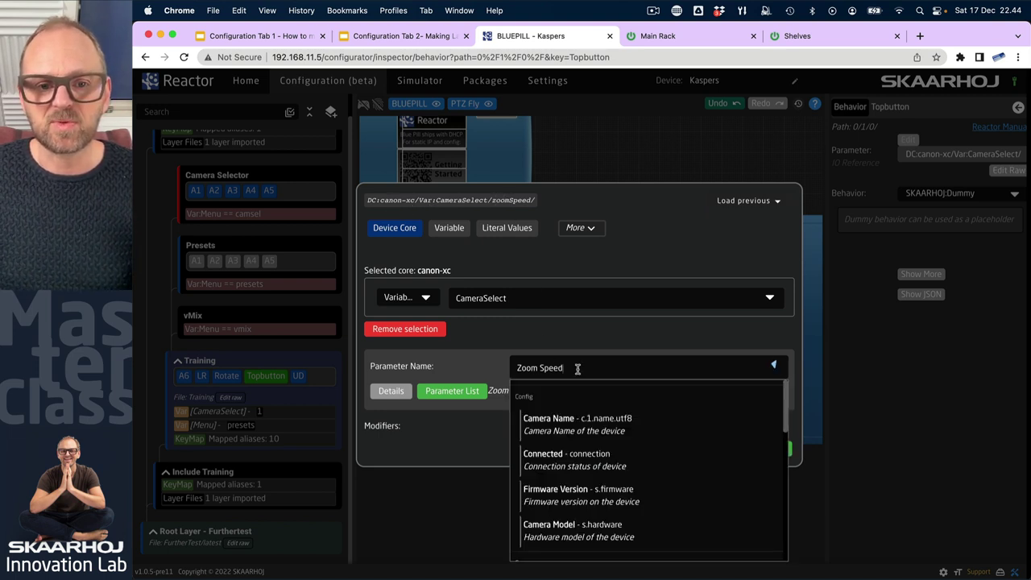
{"action": "key", "text": "super+BackSpace"}
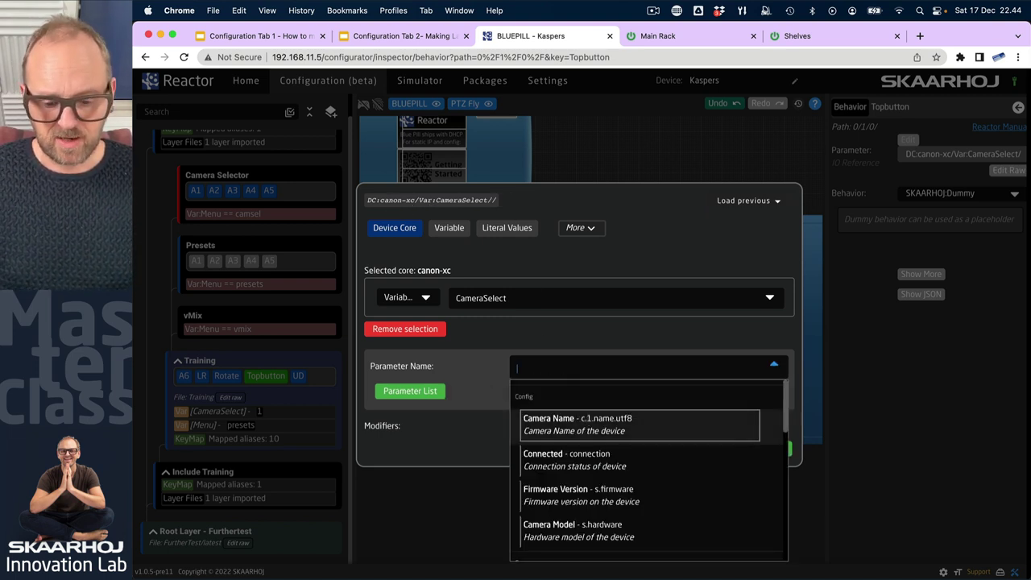
{"action": "type", "text": "preset"}
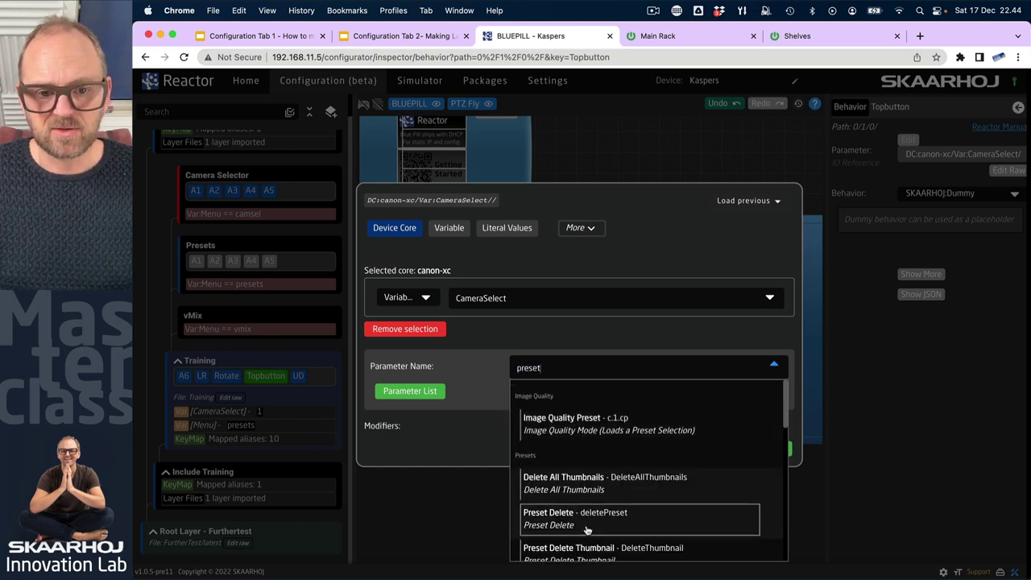
{"action": "scroll", "coordinate": [580, 515], "scroll_direction": "down", "scroll_amount": 5}
{"action": "type", "text": "set"}
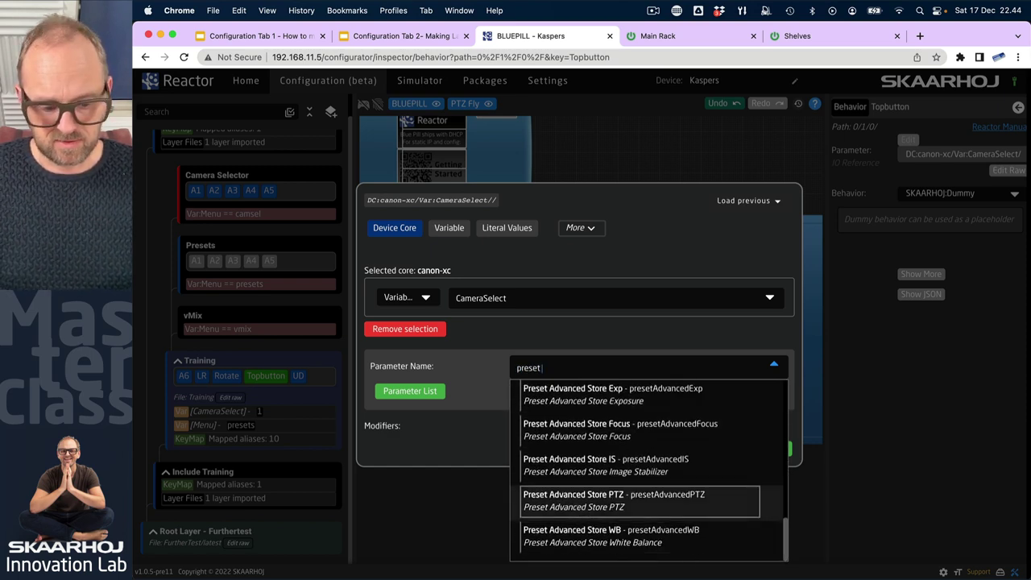
{"action": "type", "text": " recell"}
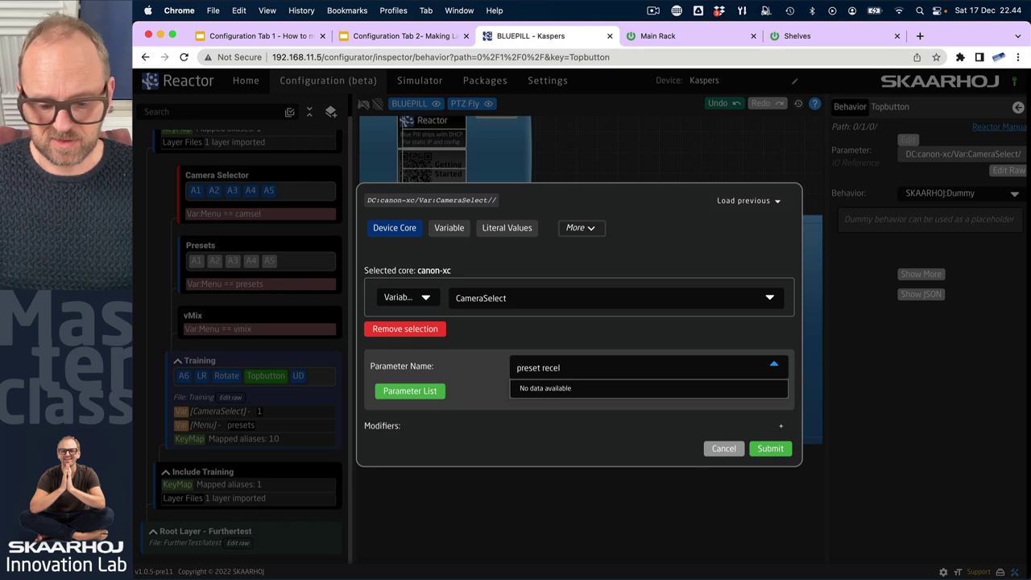
{"action": "key", "text": "BackSpace"}
{"action": "type", "text": "al"}
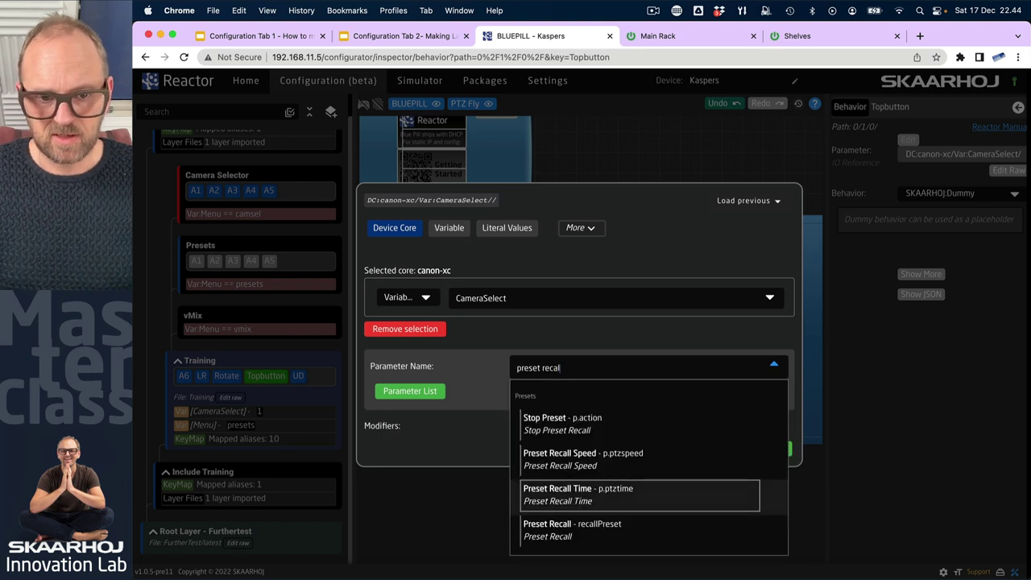
Step: Choose Preset Recall with Preset 1 and submit it for Topbutton
{"action": "left_click", "coordinate": [576, 541]}
{"action": "left_click", "coordinate": [676, 388]}
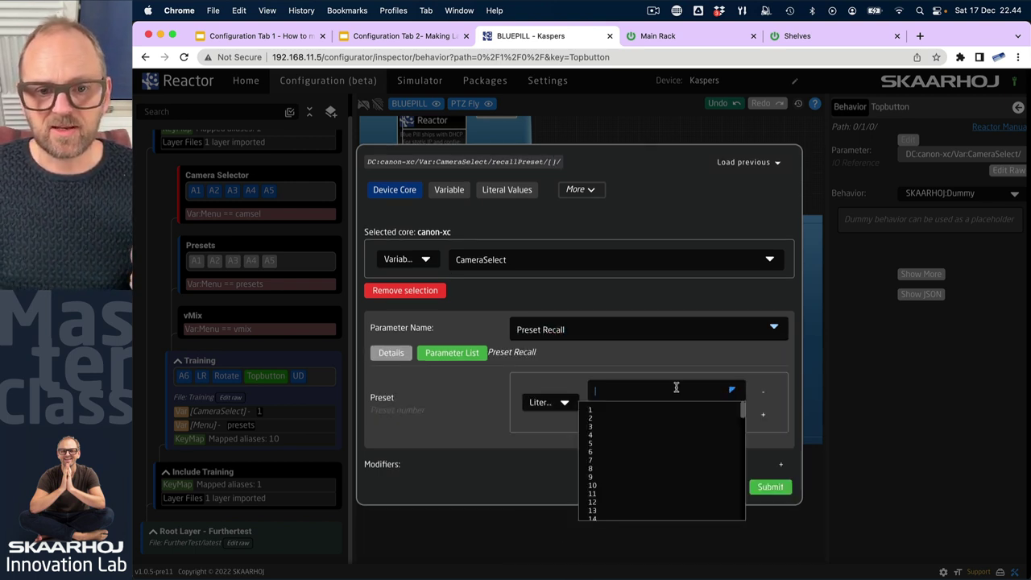
{"action": "left_click", "coordinate": [595, 411]}
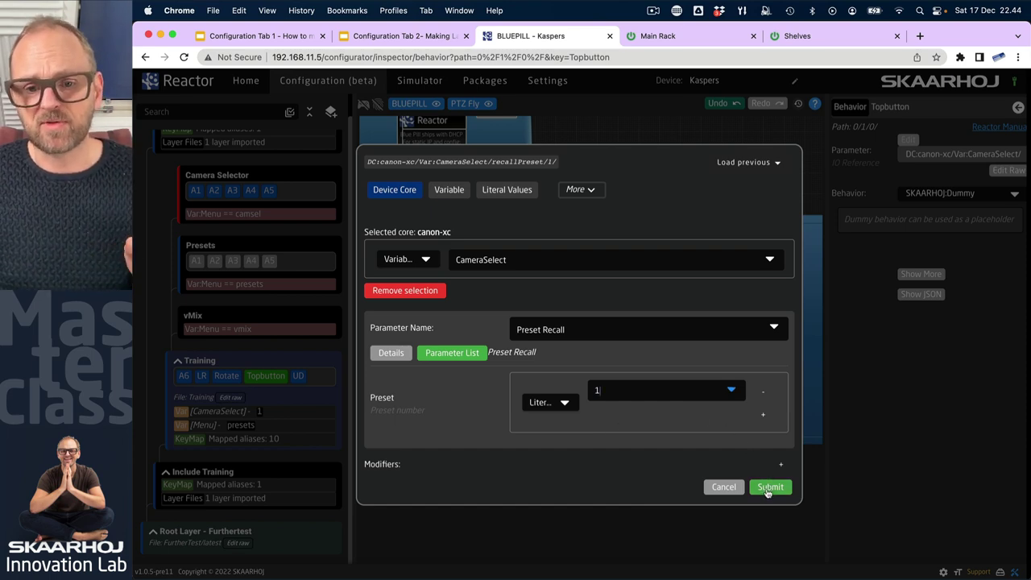
{"action": "left_click", "coordinate": [769, 488]}
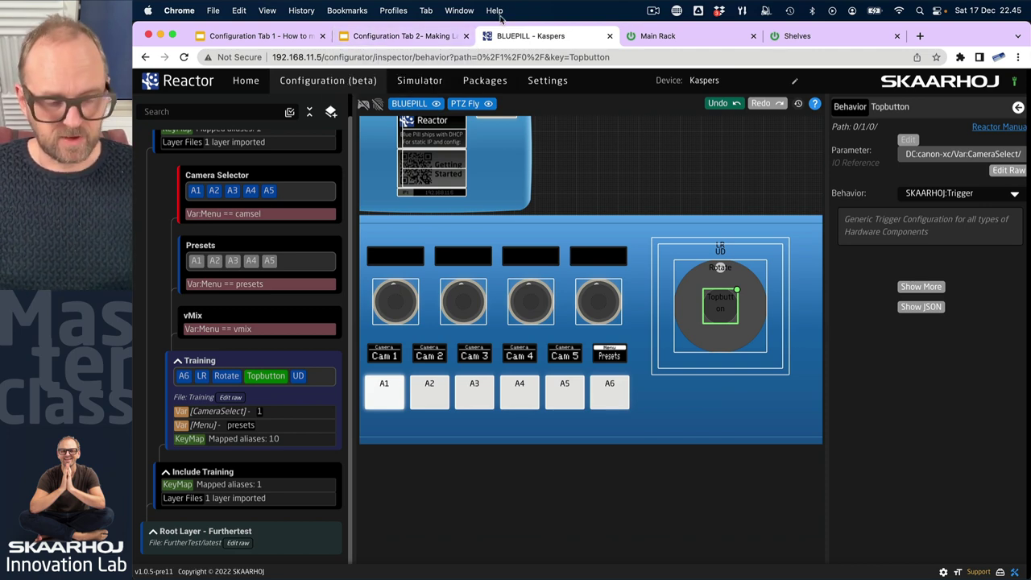
Step: Bring up the CR-N500 and CR-N300 camera pages to check their live video
{"action": "key", "text": "super+grave"}
{"action": "key", "text": "super+grave"}
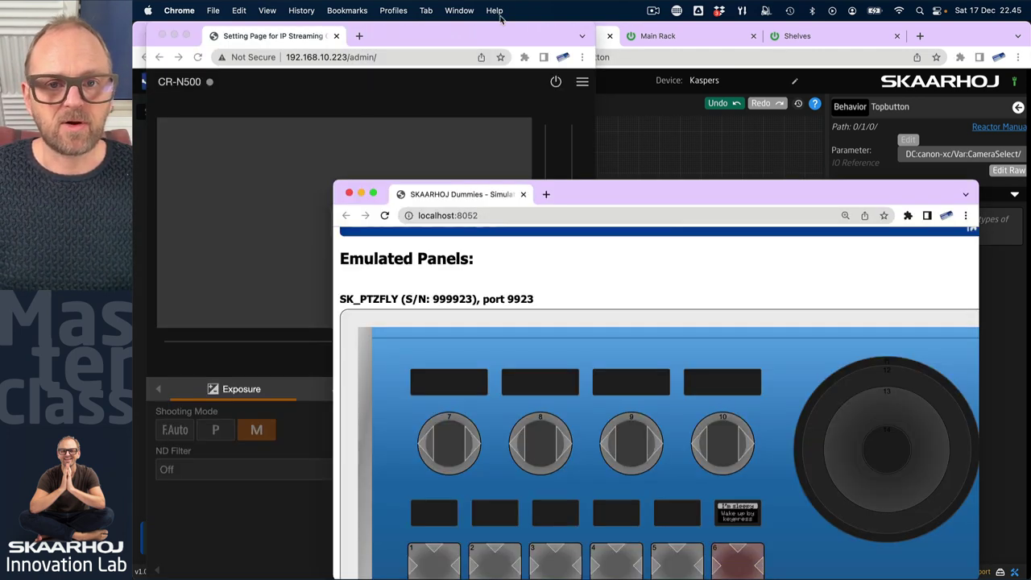
{"action": "key", "text": "super+grave"}
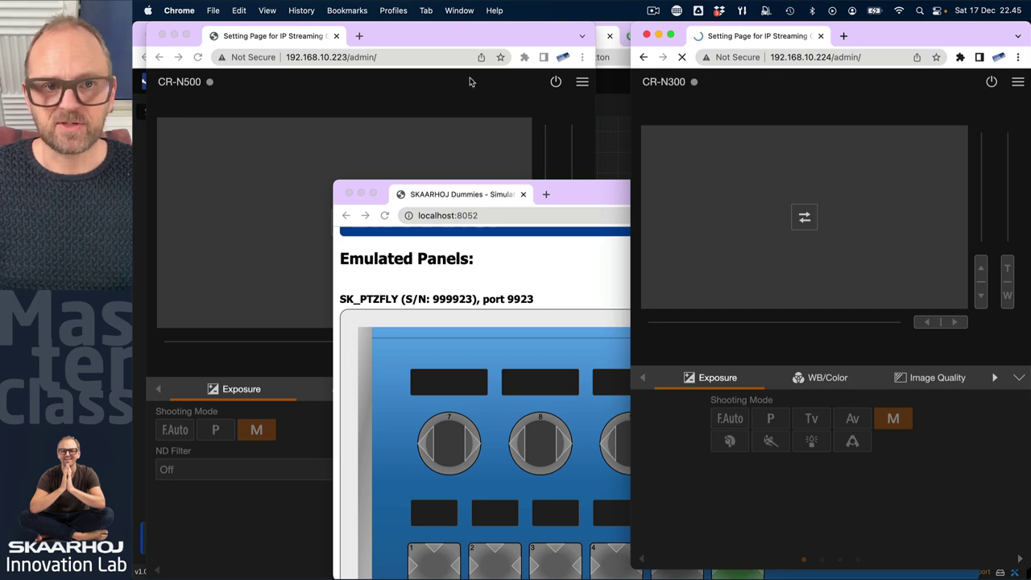
{"action": "left_click", "coordinate": [412, 95]}
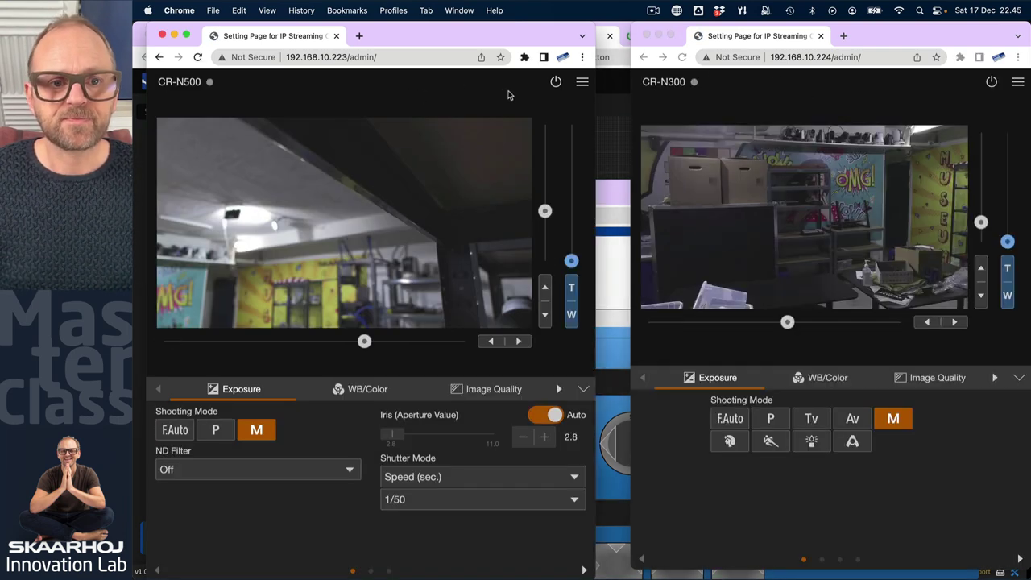
{"action": "left_click", "coordinate": [648, 206]}
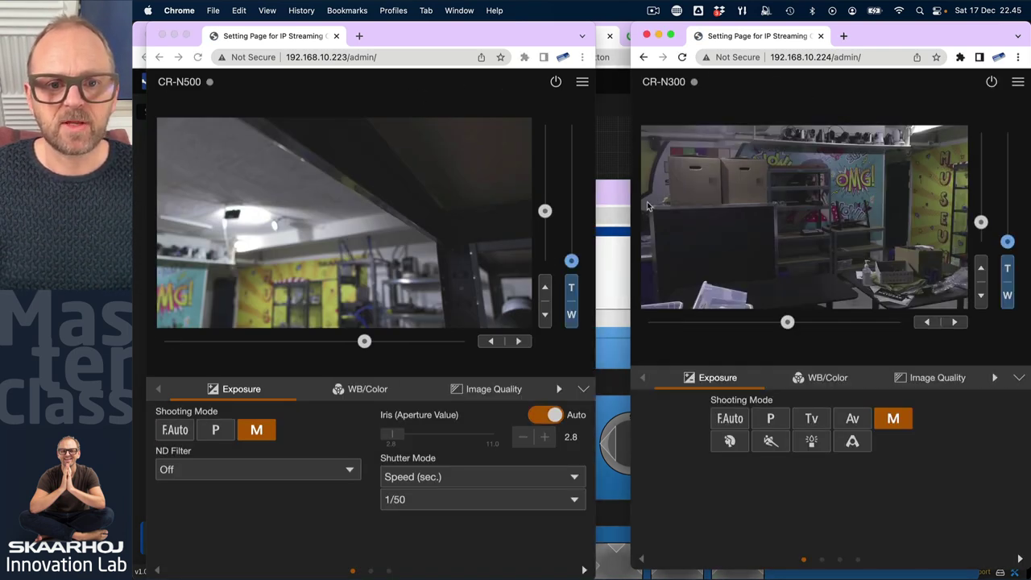
Step: Move the SKAARHOJ Dummies panel window and wake the emulated panel
{"action": "left_click", "coordinate": [610, 276]}
{"action": "left_click_drag", "start_coordinate": [628, 191], "coordinate": [597, 172]}
{"action": "left_click", "coordinate": [720, 549]}
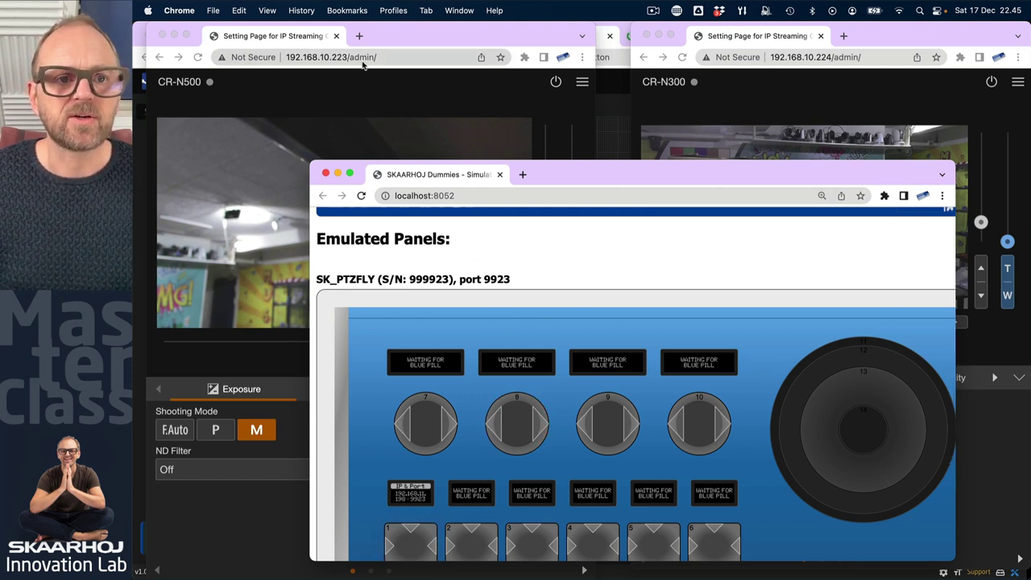
Step: Change the PTZ Fly panel's IP address to 192.168.11.198 and save it
{"action": "left_click", "coordinate": [608, 26]}
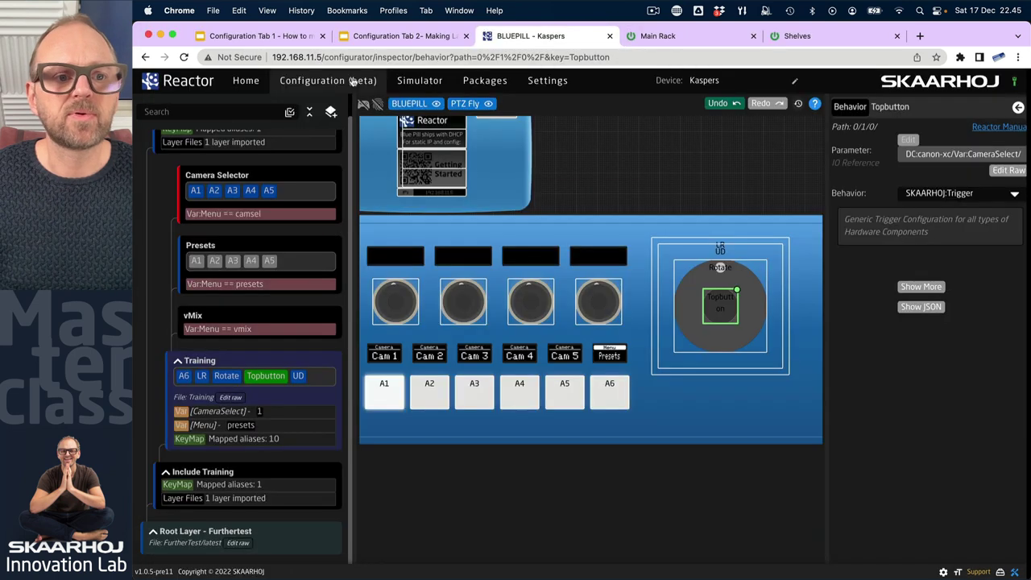
{"action": "left_click", "coordinate": [246, 80]}
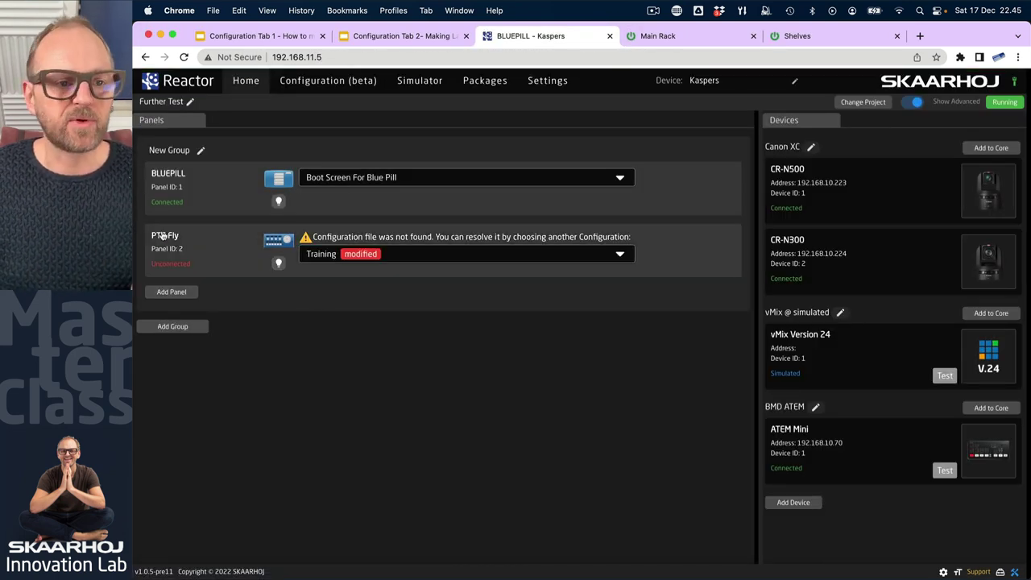
{"action": "left_click", "coordinate": [165, 238]}
{"action": "scroll", "coordinate": [710, 504], "scroll_direction": "down", "scroll_amount": 3}
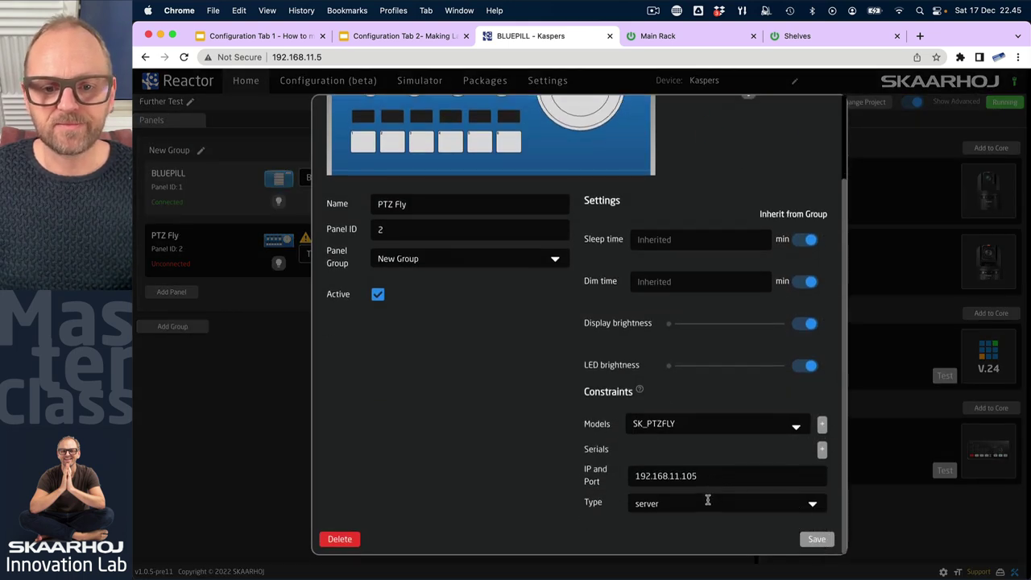
{"action": "left_click", "coordinate": [710, 475]}
{"action": "key", "text": "BackSpace"}
{"action": "key", "text": "BackSpace"}
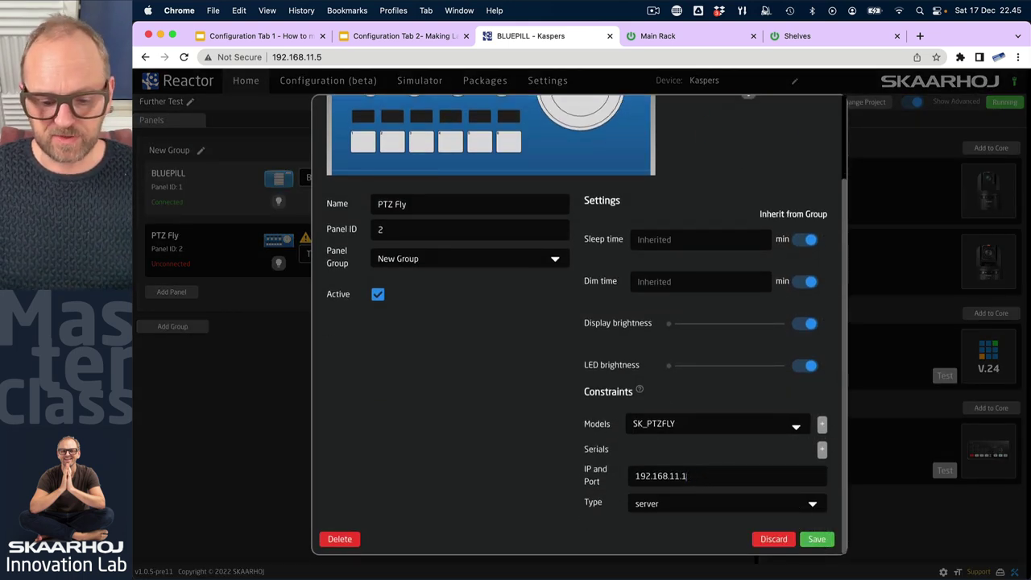
{"action": "type", "text": "98"}
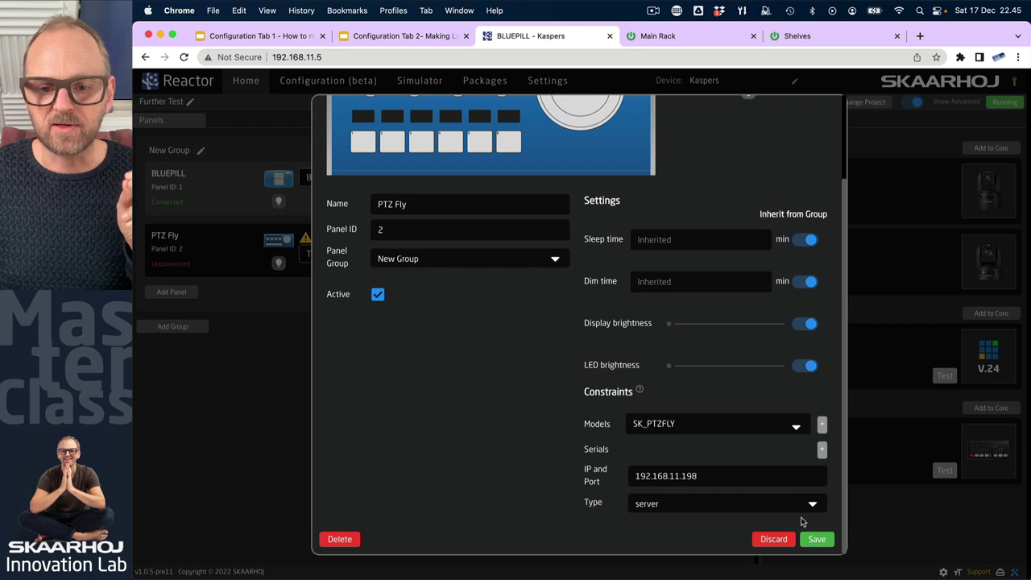
{"action": "left_click", "coordinate": [816, 538]}
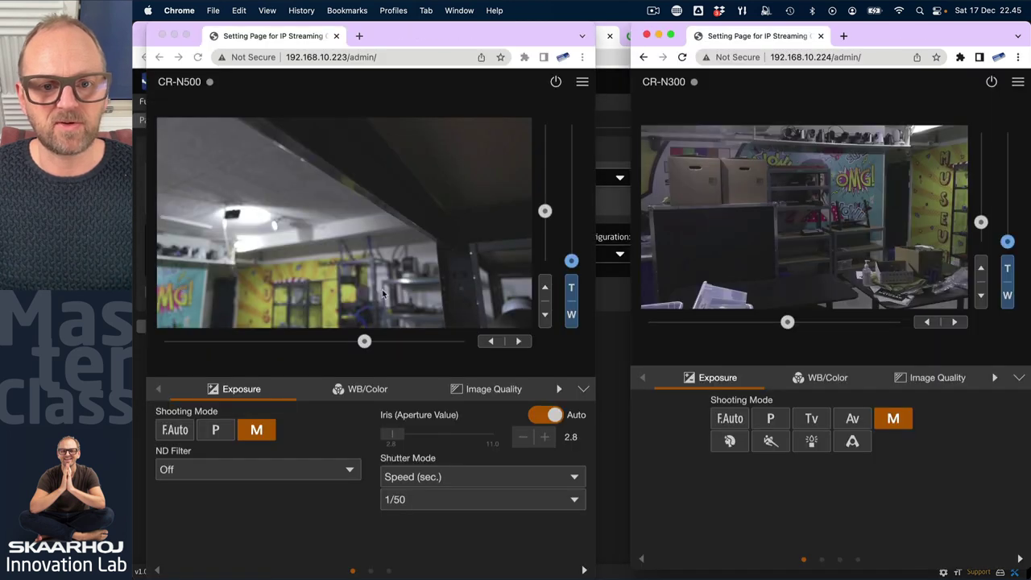
Step: Bring the Dummies panel window to the front, resized and positioned to show the Cam 1–5 buttons
{"action": "key", "text": "super+grave"}
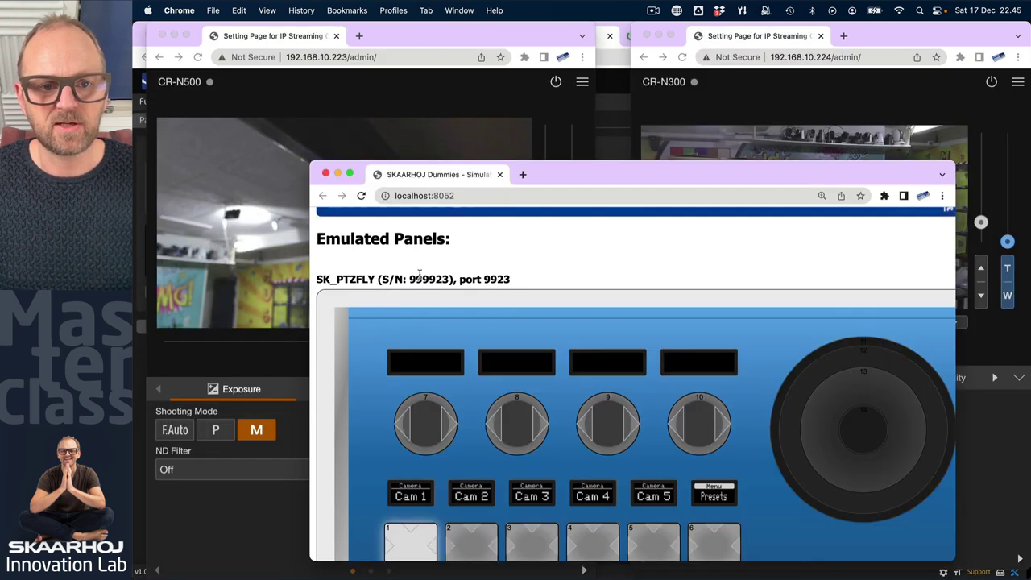
{"action": "left_click_drag", "start_coordinate": [596, 169], "coordinate": [564, 189]}
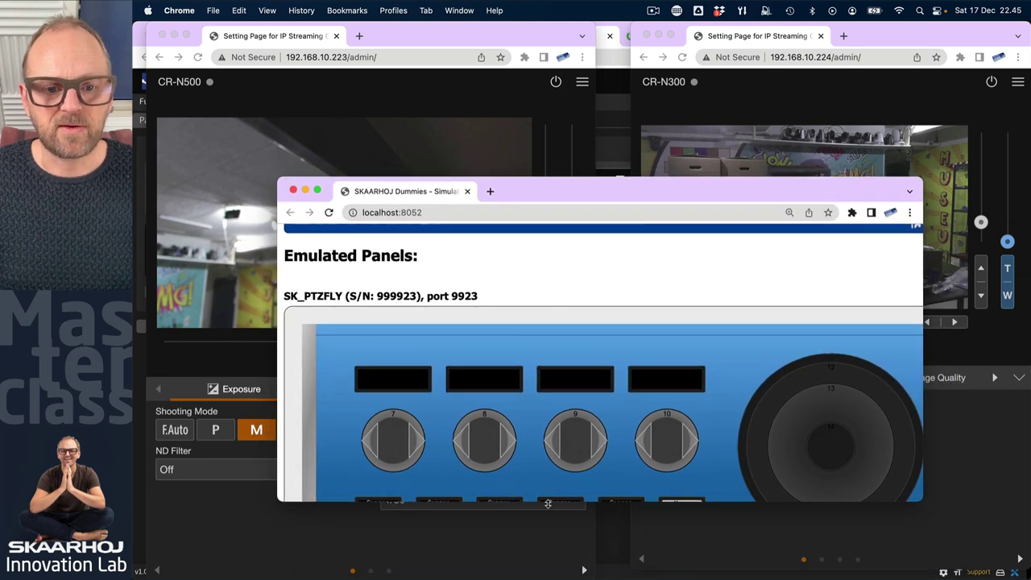
{"action": "left_click_drag", "start_coordinate": [548, 501], "coordinate": [567, 574]}
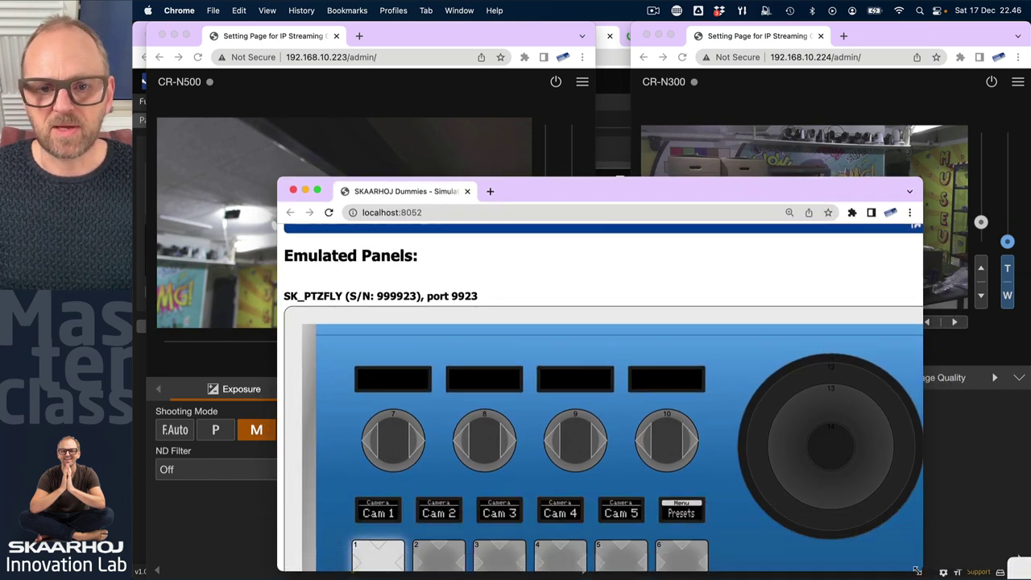
{"action": "left_click_drag", "start_coordinate": [912, 570], "coordinate": [808, 576]}
{"action": "left_click_drag", "start_coordinate": [549, 189], "coordinate": [604, 213]}
Step: Select Cam 1 and test steering the CR-N500, then select Cam 2 and steer the CR-N300
{"action": "left_click", "coordinate": [418, 554]}
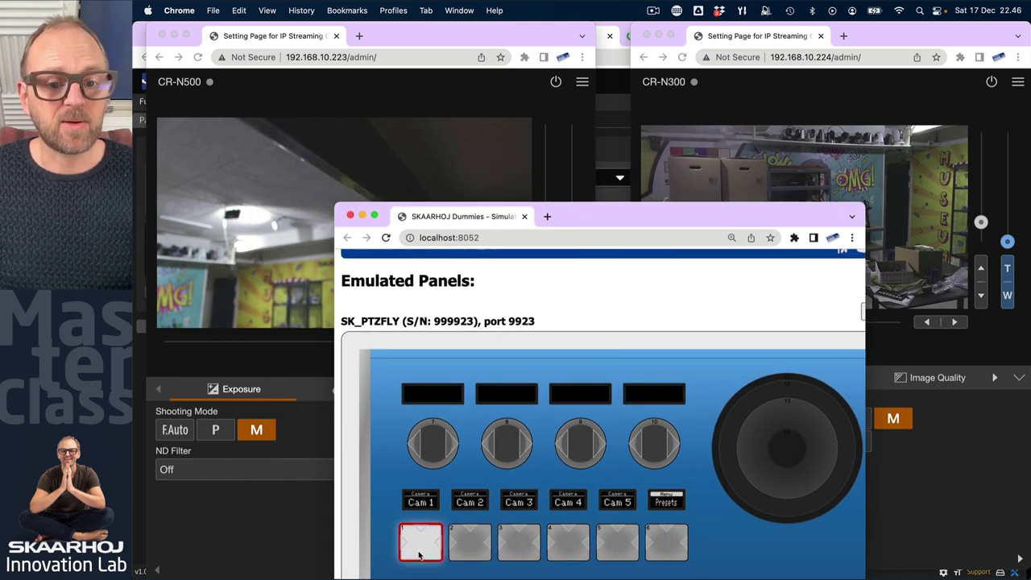
{"action": "left_click", "coordinate": [759, 449]}
{"action": "left_click", "coordinate": [784, 451]}
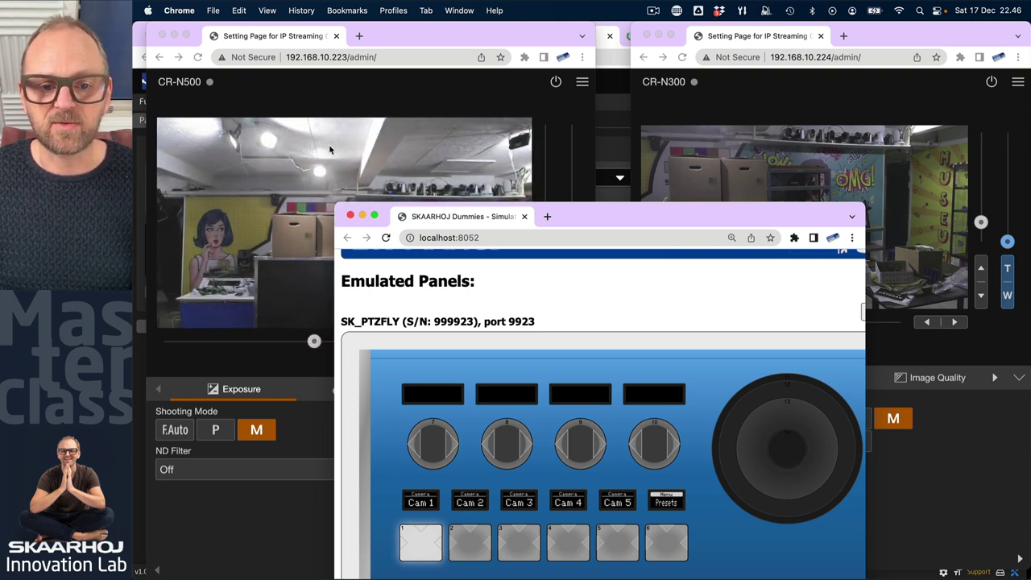
{"action": "left_click", "coordinate": [469, 542]}
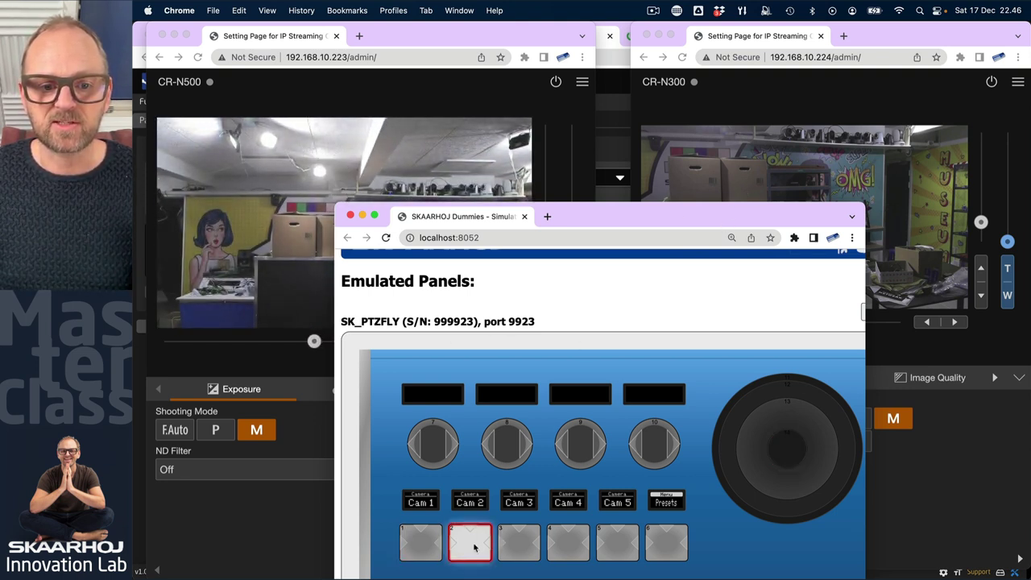
{"action": "left_click", "coordinate": [791, 449]}
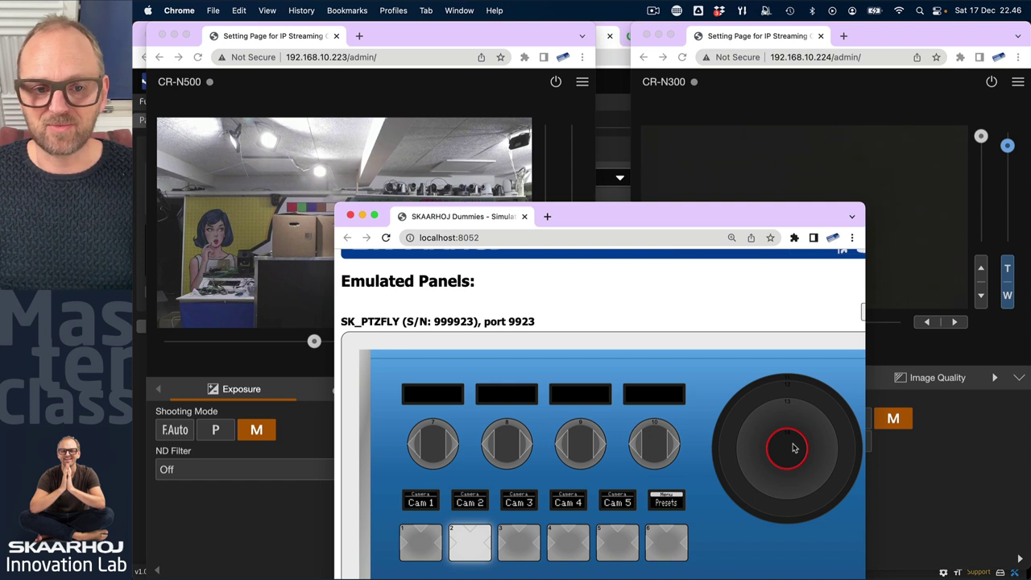
Step: Zoom the CR-N300 out and back in, then pan its view with the emulated joystick
{"action": "left_click", "coordinate": [435, 550]}
{"action": "left_click", "coordinate": [754, 460]}
{"action": "left_click_drag", "start_coordinate": [755, 460], "coordinate": [780, 421]}
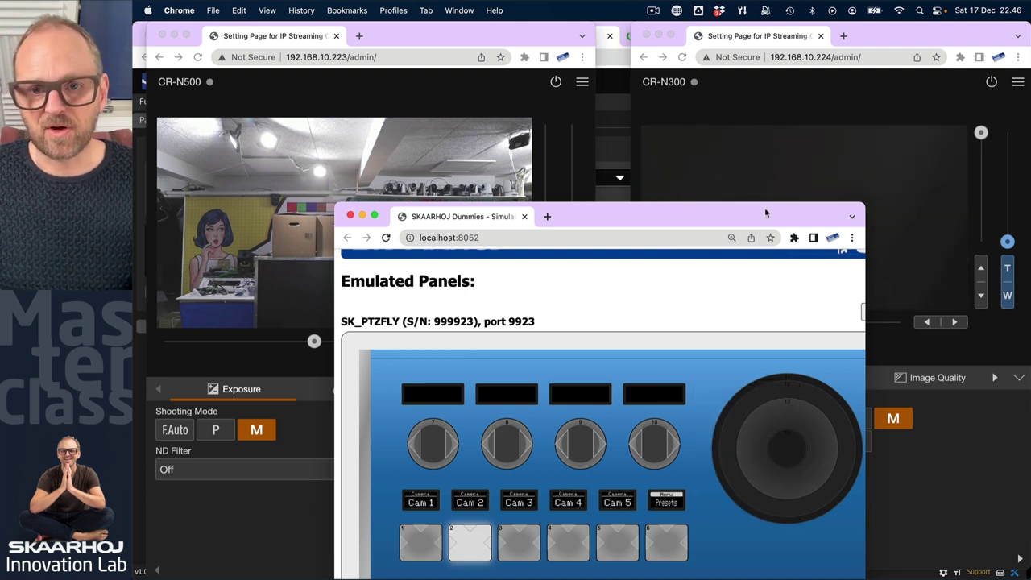
{"action": "left_click_drag", "start_coordinate": [763, 217], "coordinate": [577, 206]}
{"action": "left_click_drag", "start_coordinate": [603, 399], "coordinate": [619, 436]}
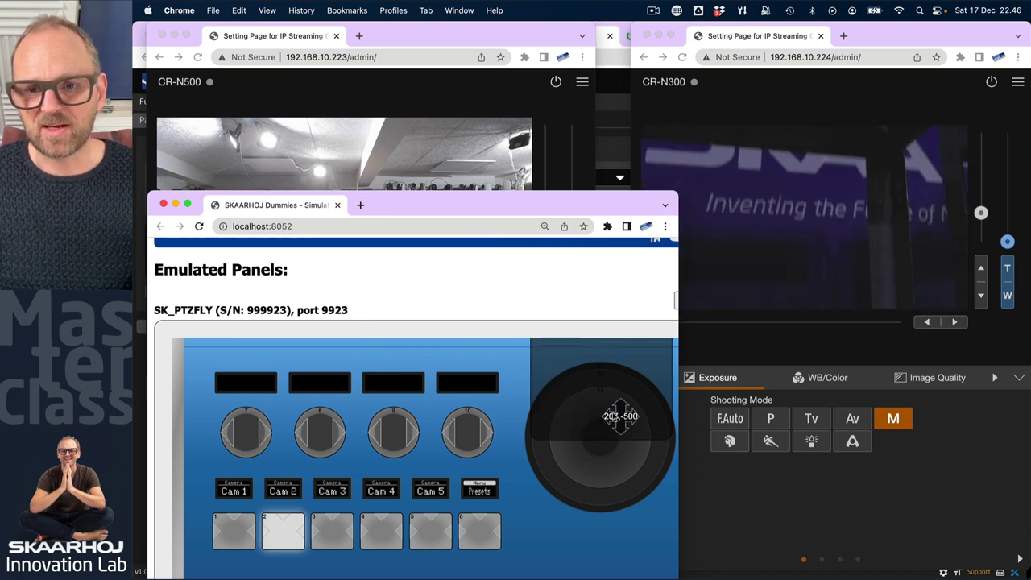
{"action": "mouse_move", "coordinate": [610, 413]}
{"action": "left_mouse_down"}
{"action": "mouse_move", "coordinate": [585, 372]}
{"action": "mouse_move", "coordinate": [614, 378]}
{"action": "mouse_move", "coordinate": [627, 373]}
{"action": "mouse_move", "coordinate": [610, 365]}
{"action": "mouse_move", "coordinate": [668, 358]}
{"action": "mouse_move", "coordinate": [690, 366]}
{"action": "mouse_move", "coordinate": [633, 390]}
{"action": "mouse_move", "coordinate": [612, 382]}
{"action": "mouse_move", "coordinate": [610, 394]}
{"action": "mouse_move", "coordinate": [619, 395]}
{"action": "left_mouse_up"}
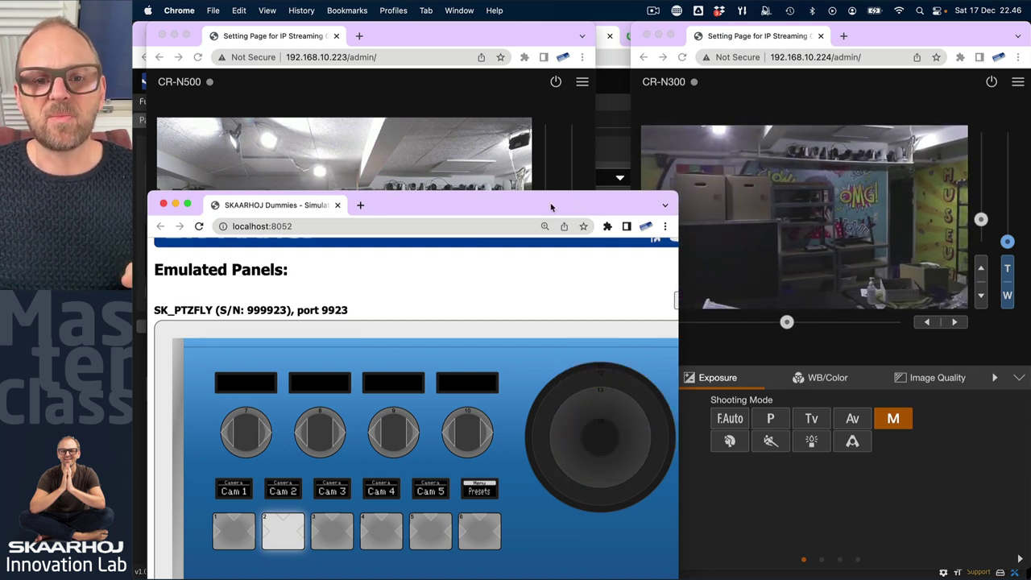
Step: Select Cam 1 on the panel and pan the CR-N500 camera view
{"action": "left_click_drag", "start_coordinate": [566, 205], "coordinate": [973, 186]}
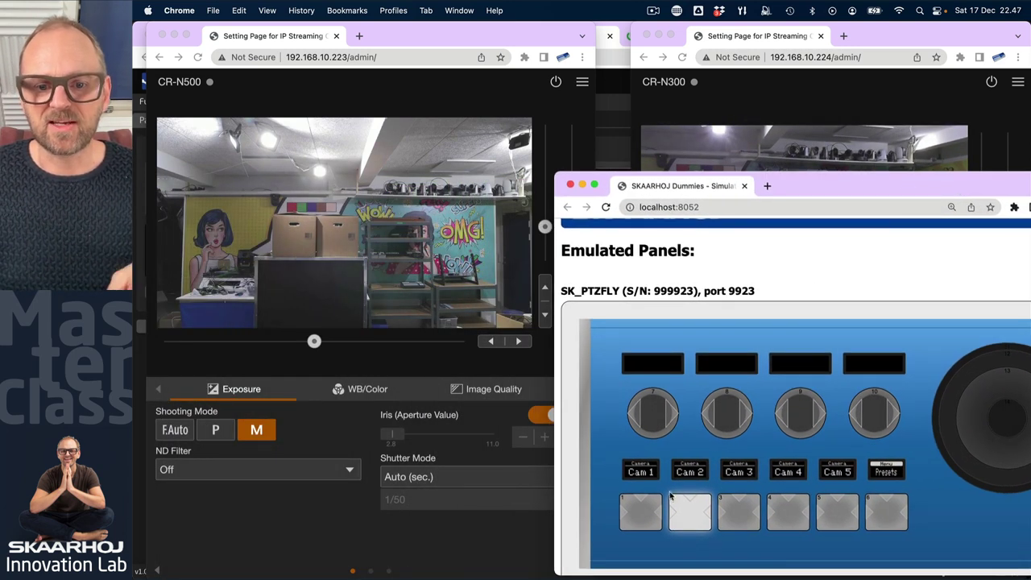
{"action": "left_click", "coordinate": [640, 514]}
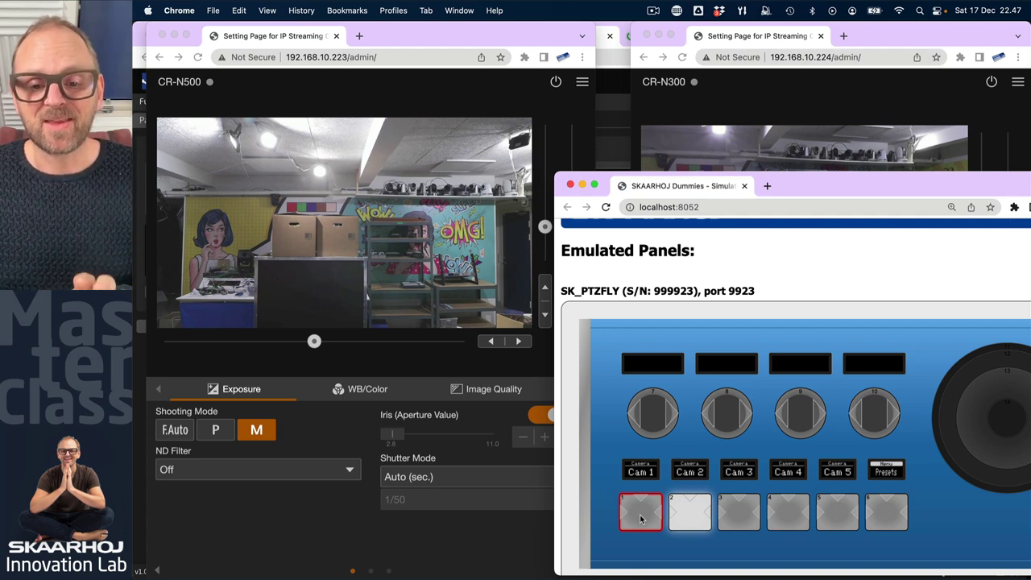
{"action": "left_click", "coordinate": [641, 518]}
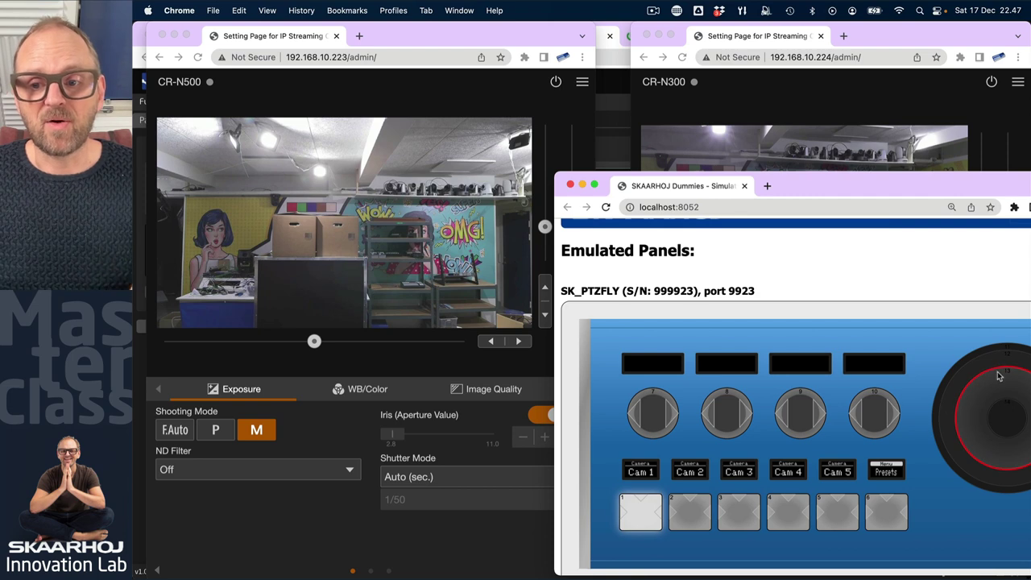
{"action": "left_click_drag", "start_coordinate": [998, 372], "coordinate": [1028, 356]}
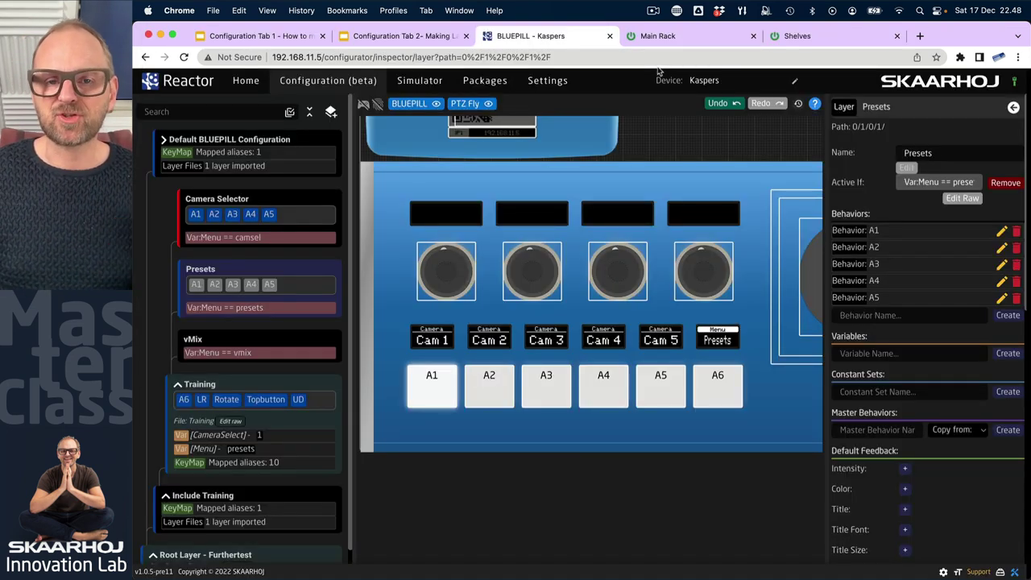
Step: Retarget Presets A1's preset 1 recall from the CR-N500 to the canon-xc core via the CameraSelect variable
{"action": "left_click", "coordinate": [242, 200]}
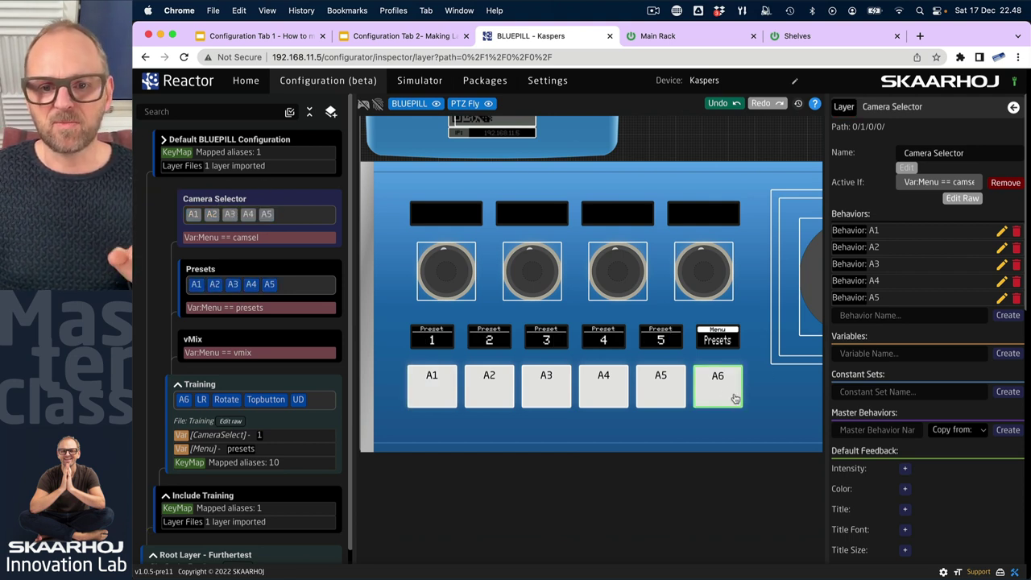
{"action": "left_click", "coordinate": [197, 286]}
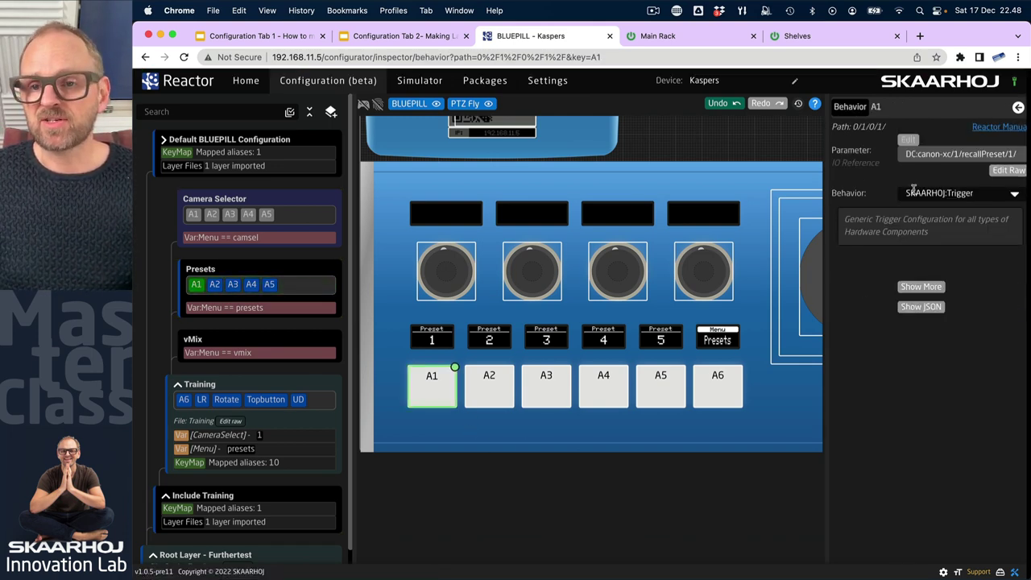
{"action": "left_click", "coordinate": [910, 143]}
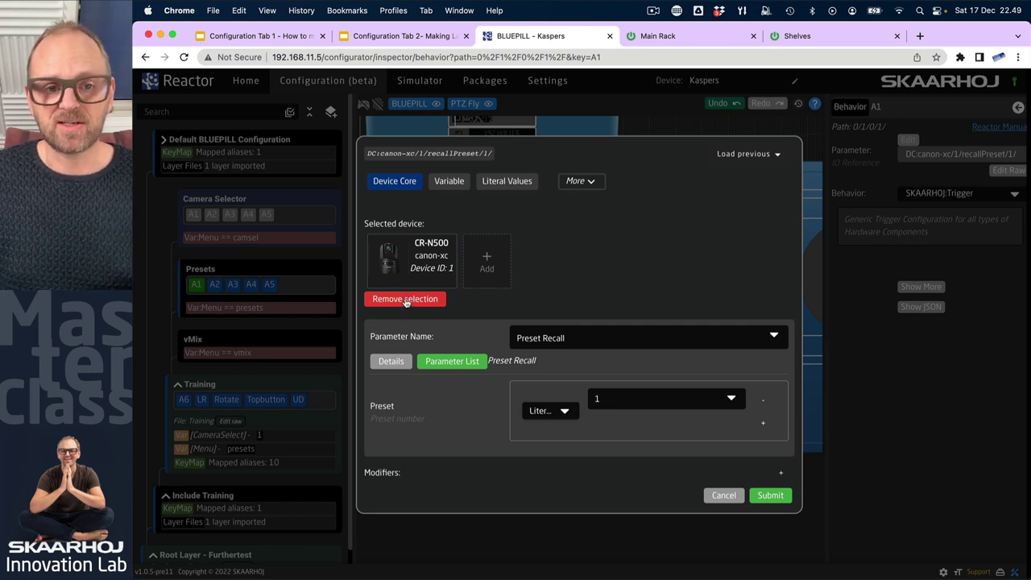
{"action": "left_click", "coordinate": [405, 299]}
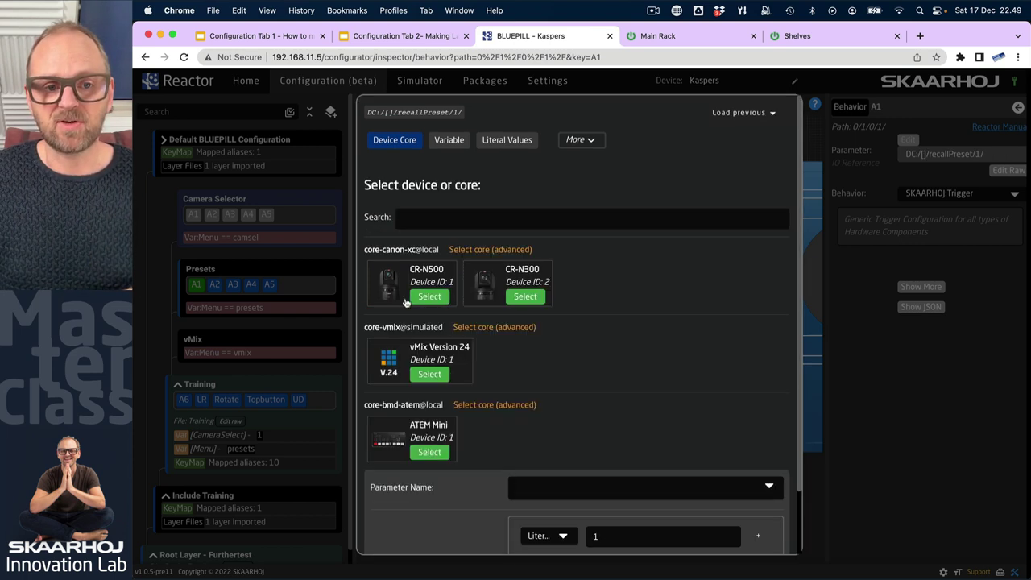
{"action": "left_click", "coordinate": [503, 249]}
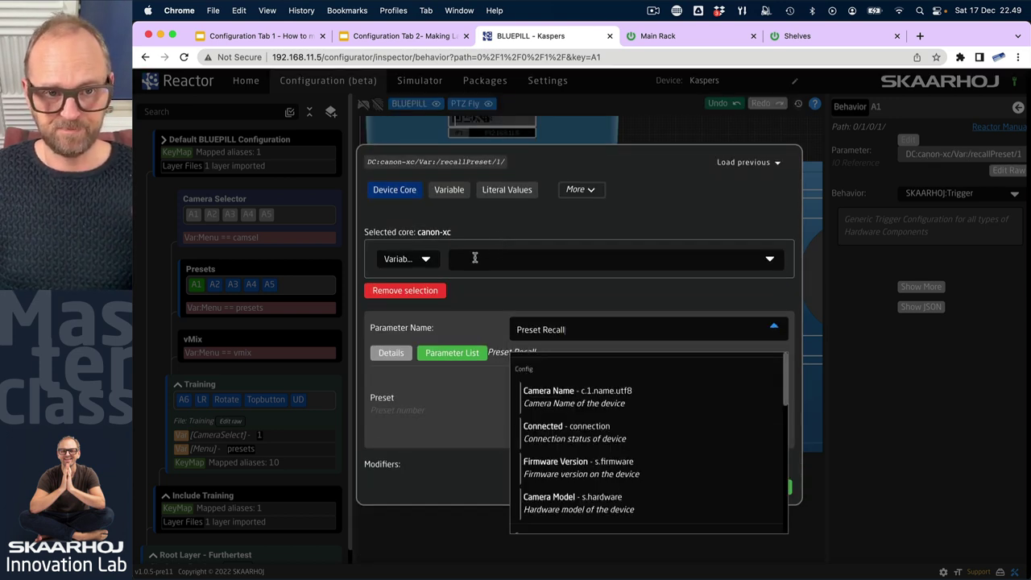
{"action": "left_click", "coordinate": [506, 257]}
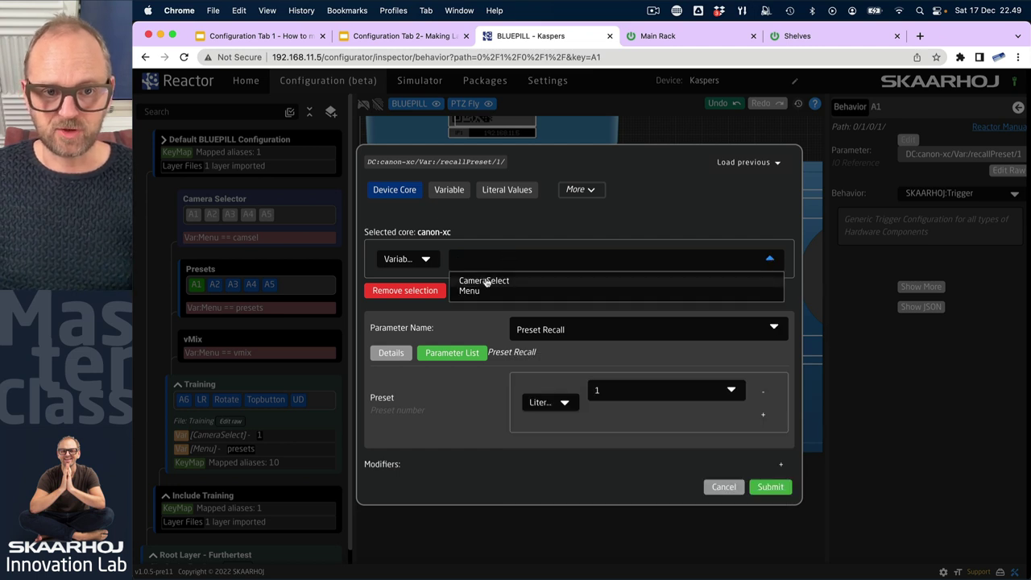
{"action": "left_click", "coordinate": [490, 278]}
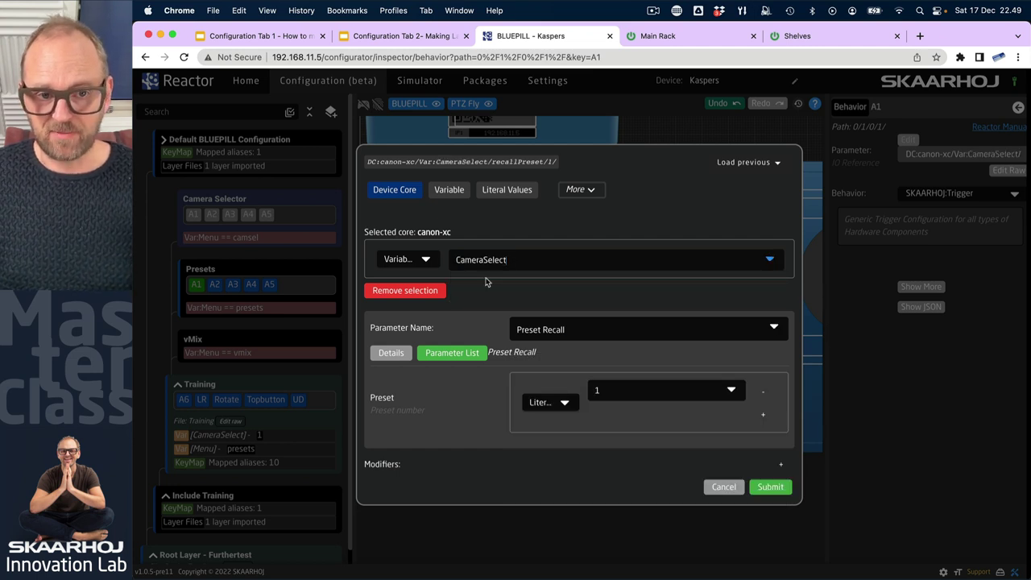
{"action": "left_click", "coordinate": [770, 487]}
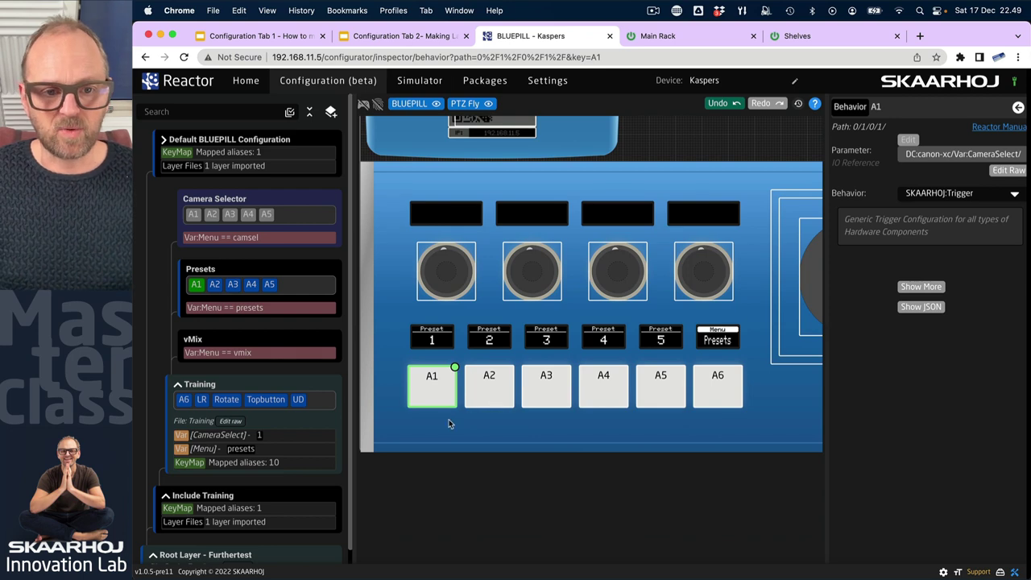
Step: Batch-edit A1–A5, copying A1's CameraSelect preset parameter down to A2–A5, leaving titles as Preset
{"action": "left_click_drag", "start_coordinate": [417, 418], "coordinate": [668, 388]}
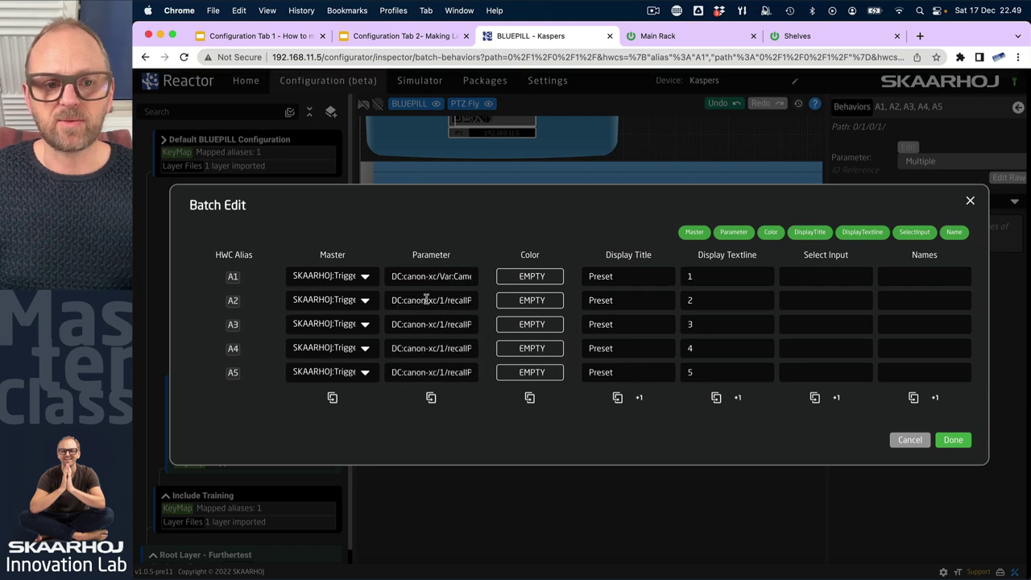
{"action": "left_click", "coordinate": [429, 277]}
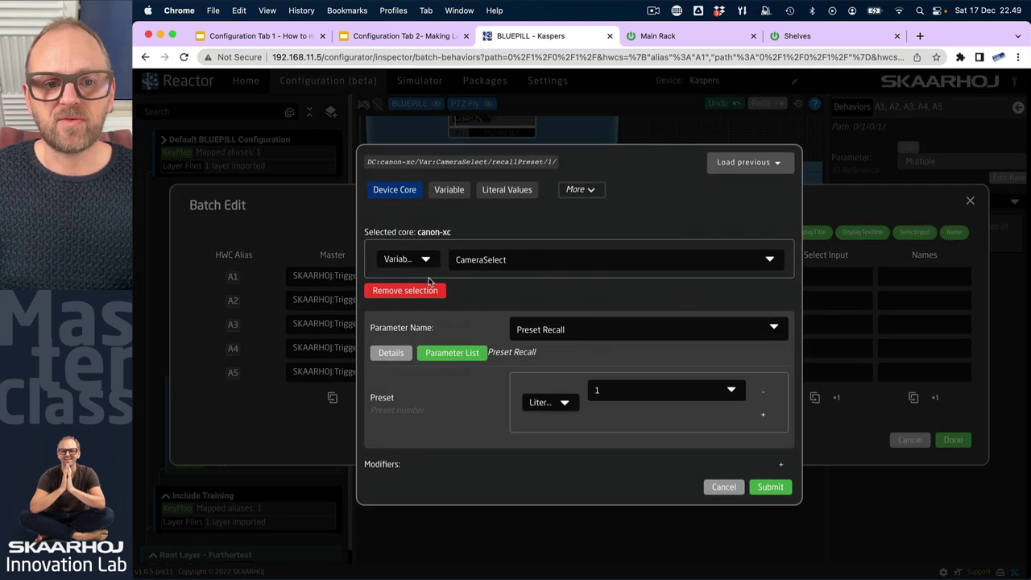
{"action": "left_click", "coordinate": [729, 488]}
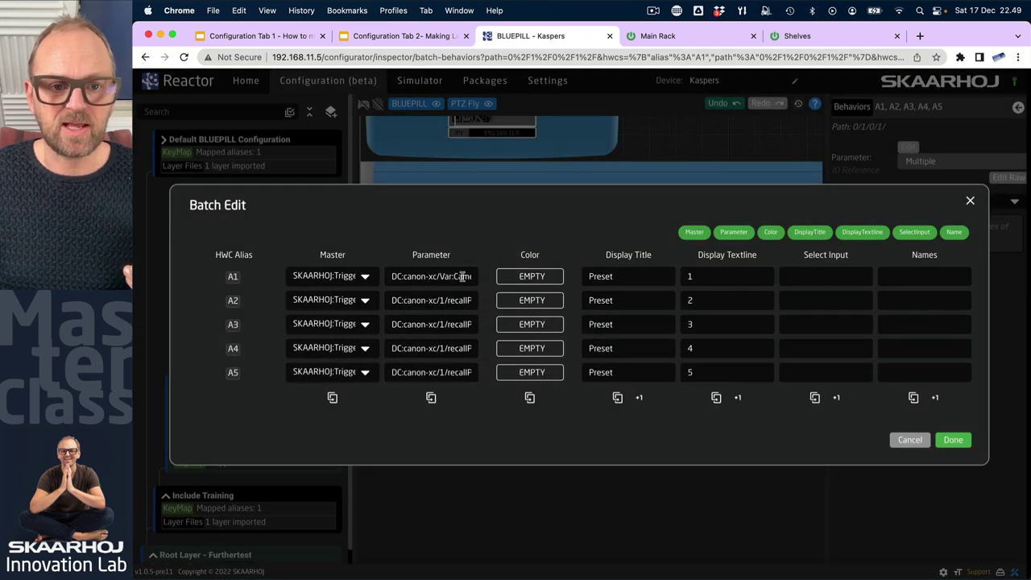
{"action": "left_click", "coordinate": [432, 398]}
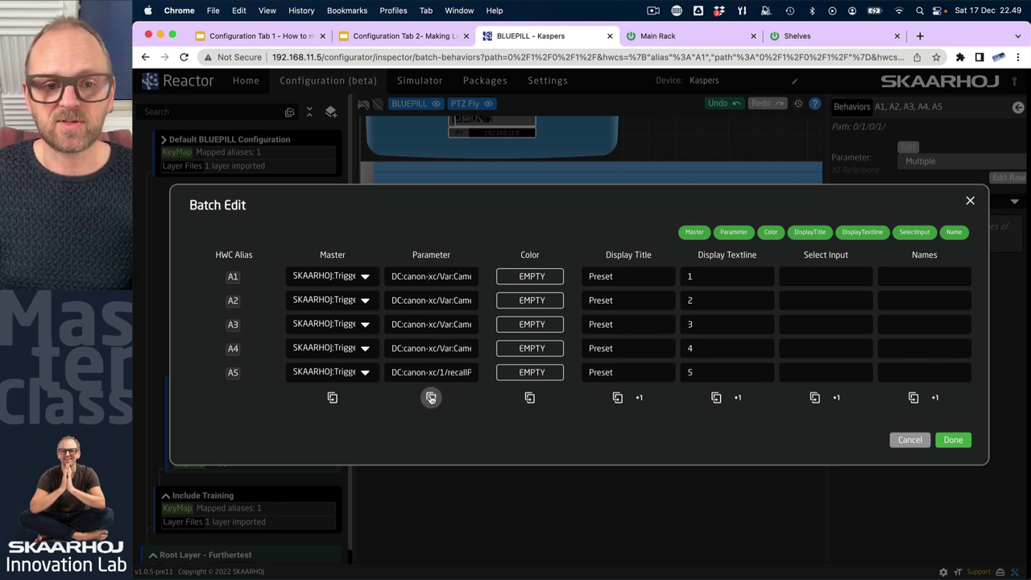
{"action": "left_click", "coordinate": [431, 398]}
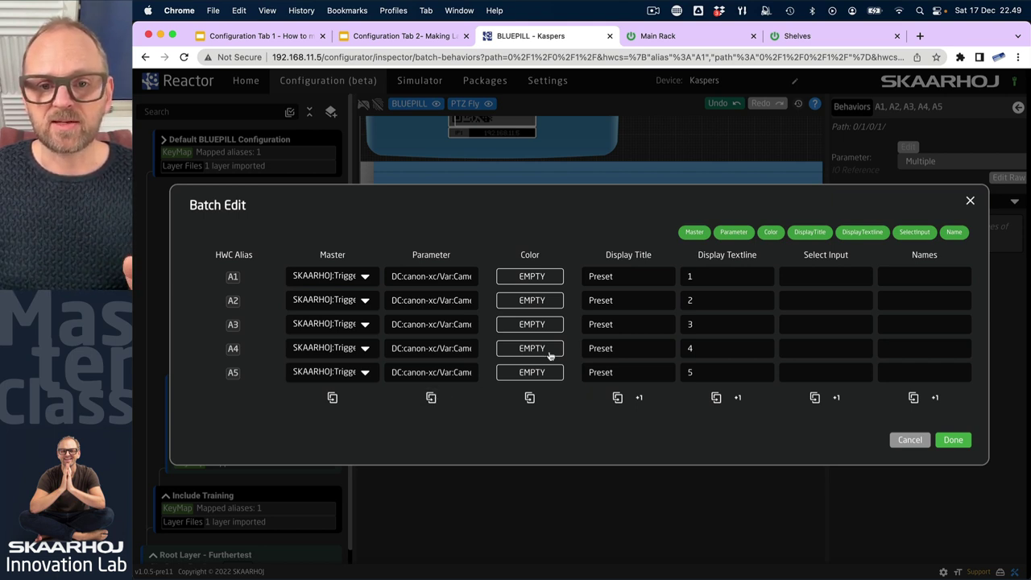
{"action": "left_click", "coordinate": [637, 278]}
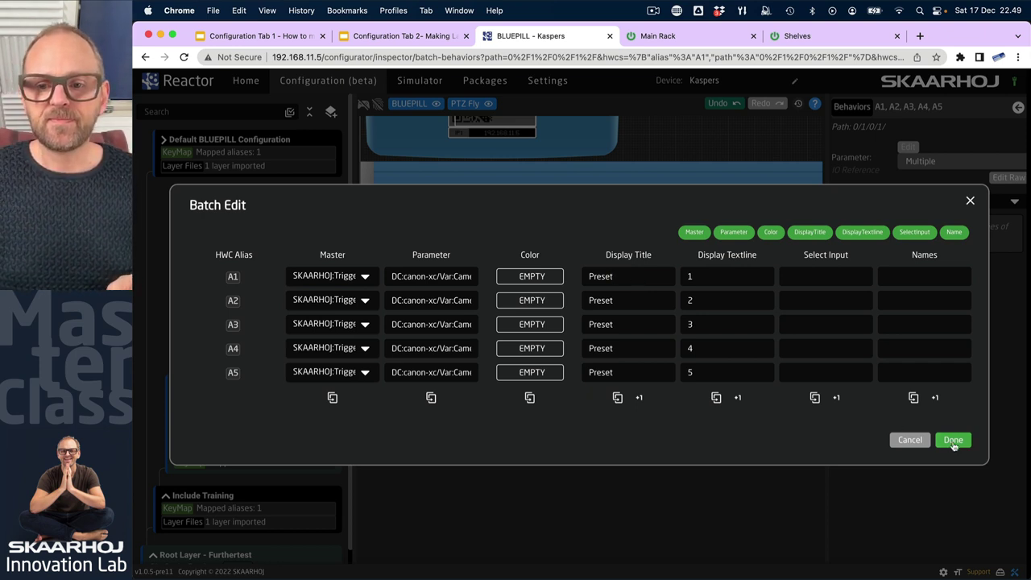
{"action": "left_click", "coordinate": [953, 441]}
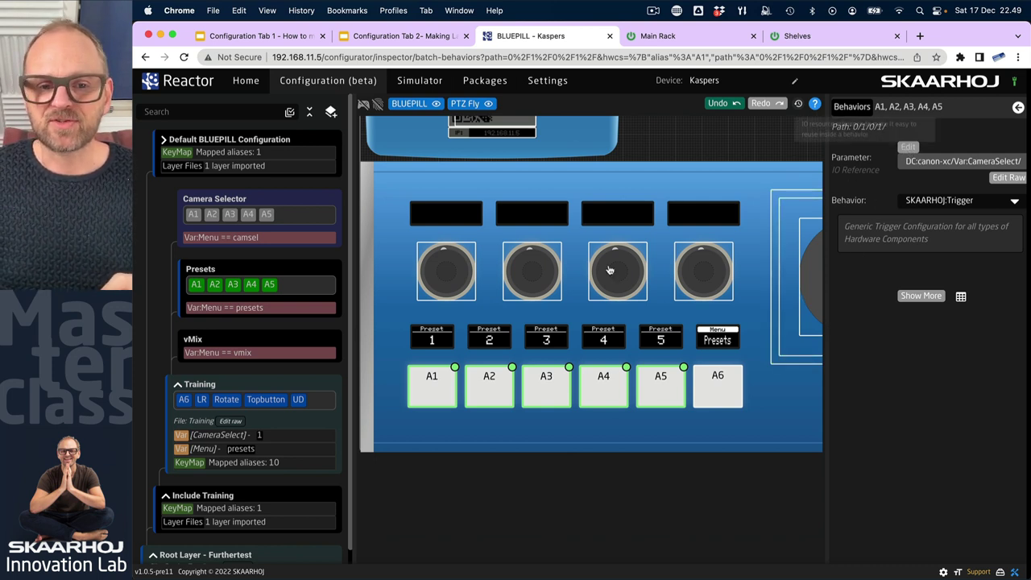
Step: Open the display title editor in Presets A1's Default Feedback settings
{"action": "left_click", "coordinate": [432, 399]}
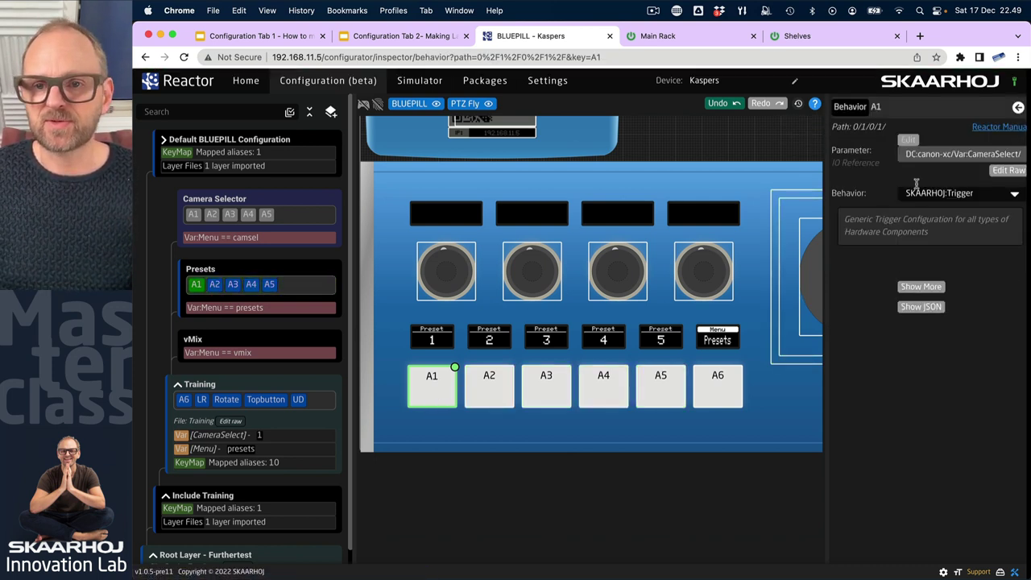
{"action": "left_click", "coordinate": [919, 290]}
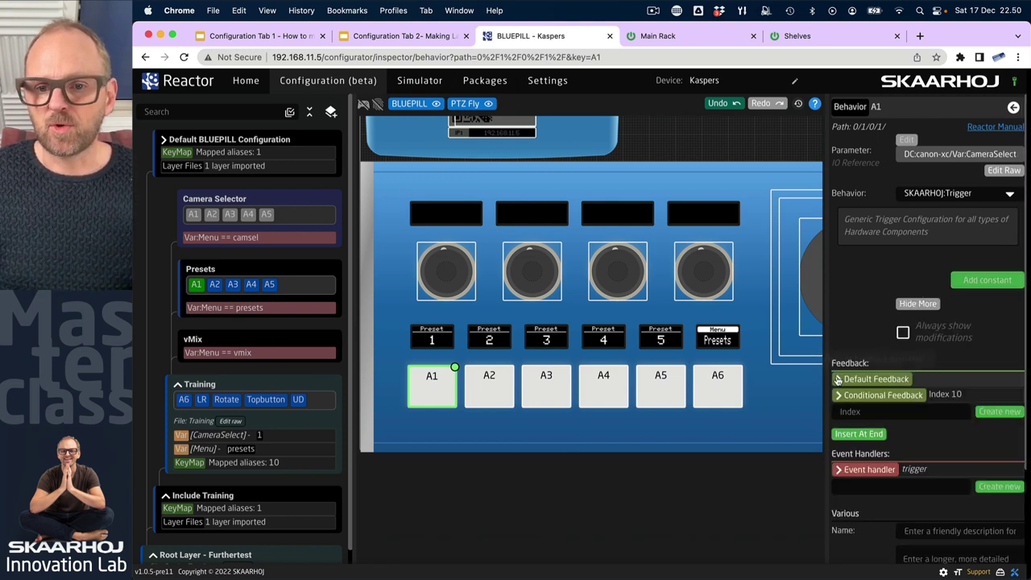
{"action": "left_click", "coordinate": [870, 379]}
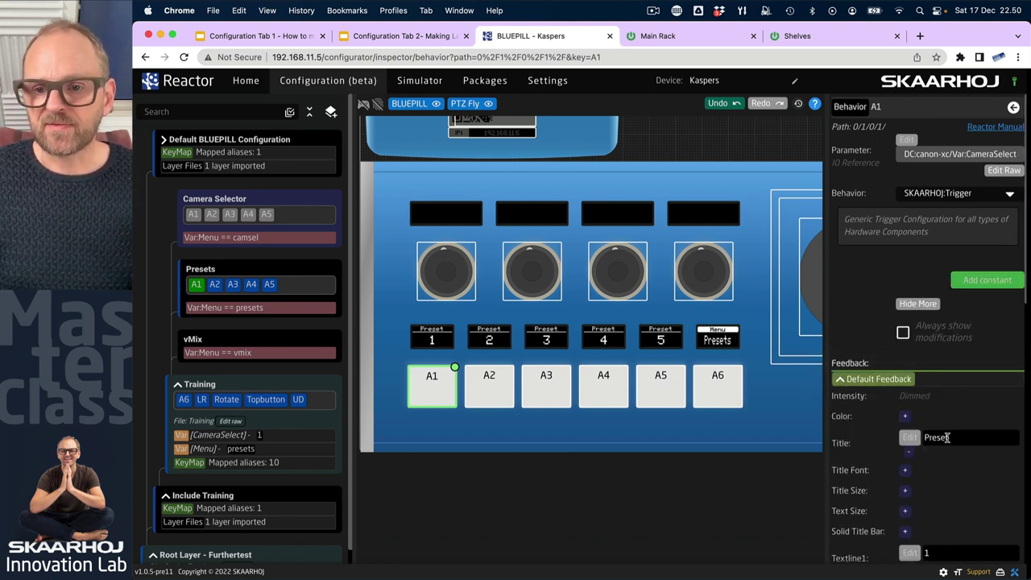
{"action": "left_click", "coordinate": [909, 437]}
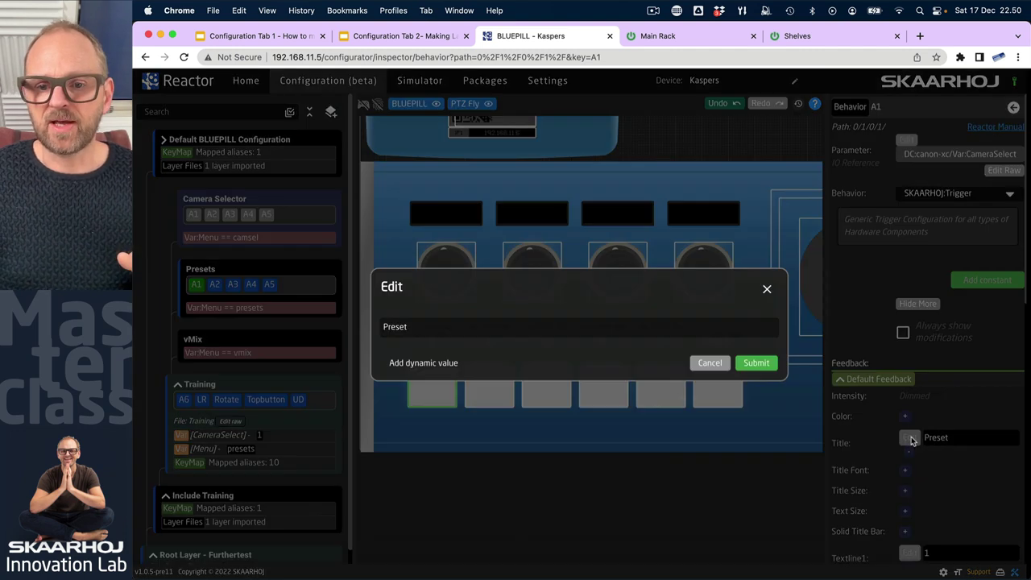
Step: Replace A1's title with 'Cam ' followed by the CameraSelect variable and save it
{"action": "left_click", "coordinate": [428, 328]}
{"action": "key", "text": "BackSpace"}
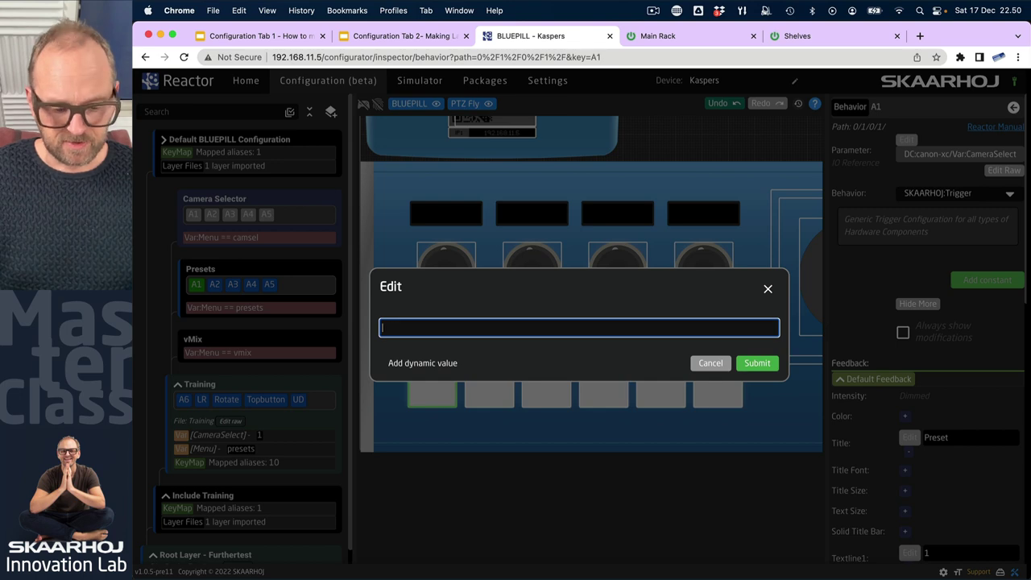
{"action": "type", "text": "Cam Rota"}
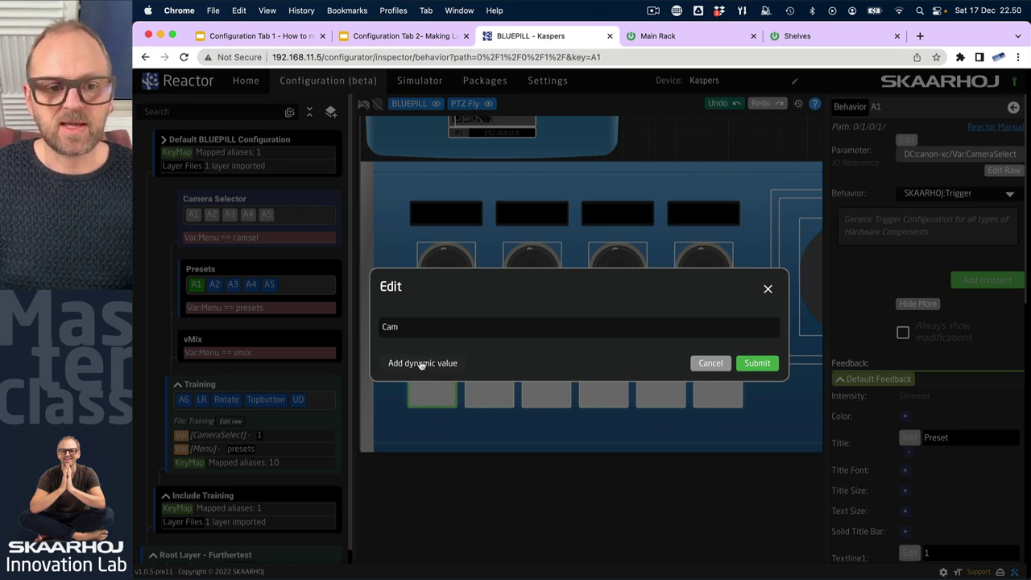
{"action": "left_click", "coordinate": [417, 362]}
{"action": "left_click", "coordinate": [456, 312]}
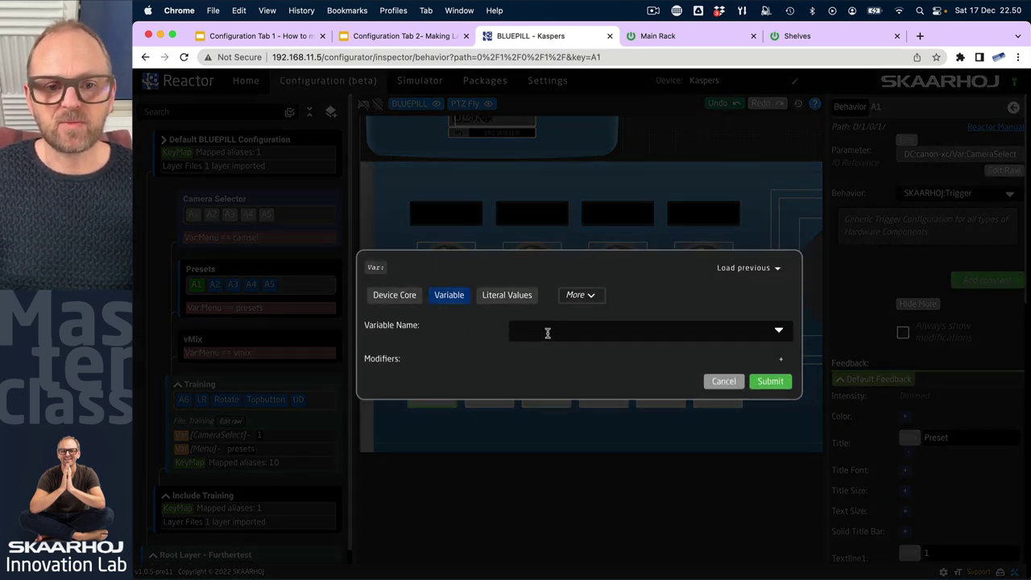
{"action": "left_click", "coordinate": [547, 333]}
{"action": "left_click", "coordinate": [552, 349]}
{"action": "left_click", "coordinate": [760, 385]}
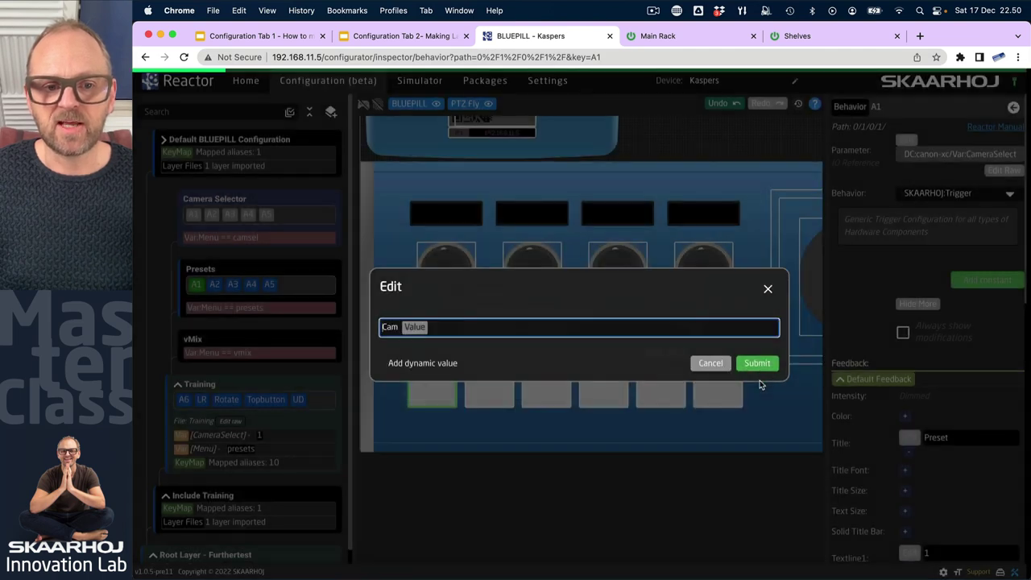
{"action": "left_click", "coordinate": [761, 366]}
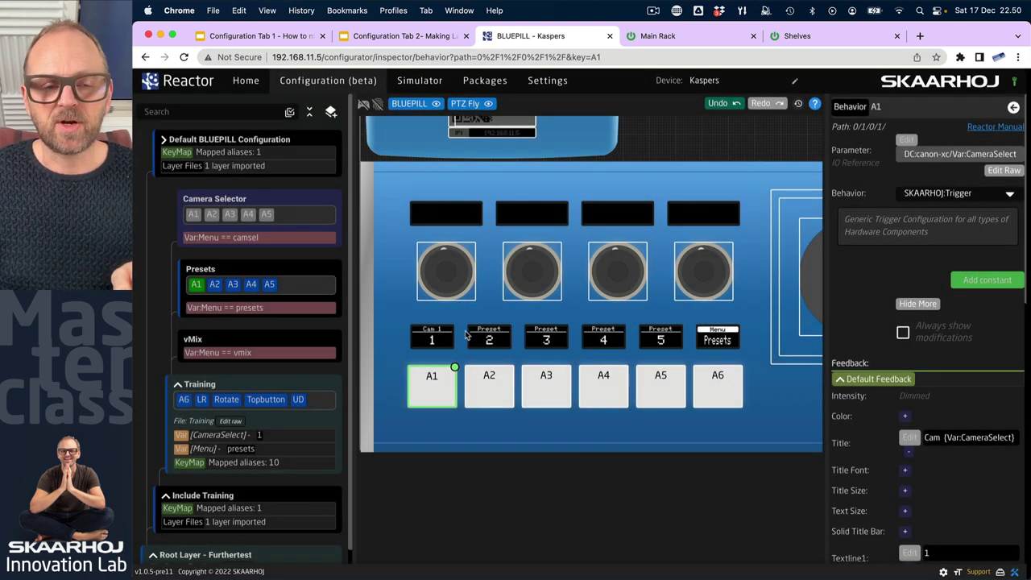
Step: In test mode, switch between camera 2 and camera 1 to check A1's title follows the selection
{"action": "left_click", "coordinate": [788, 366]}
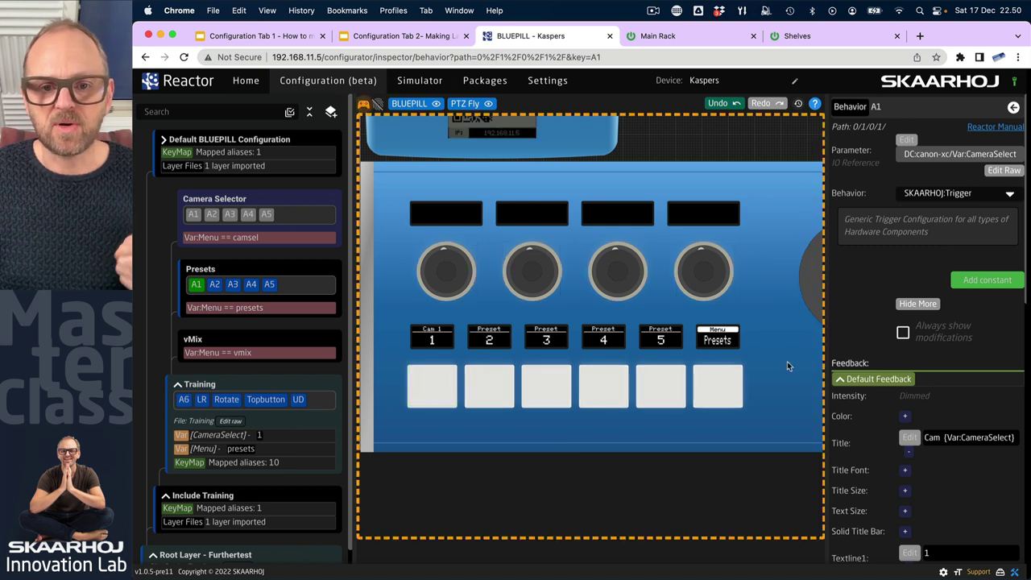
{"action": "left_click", "coordinate": [720, 396]}
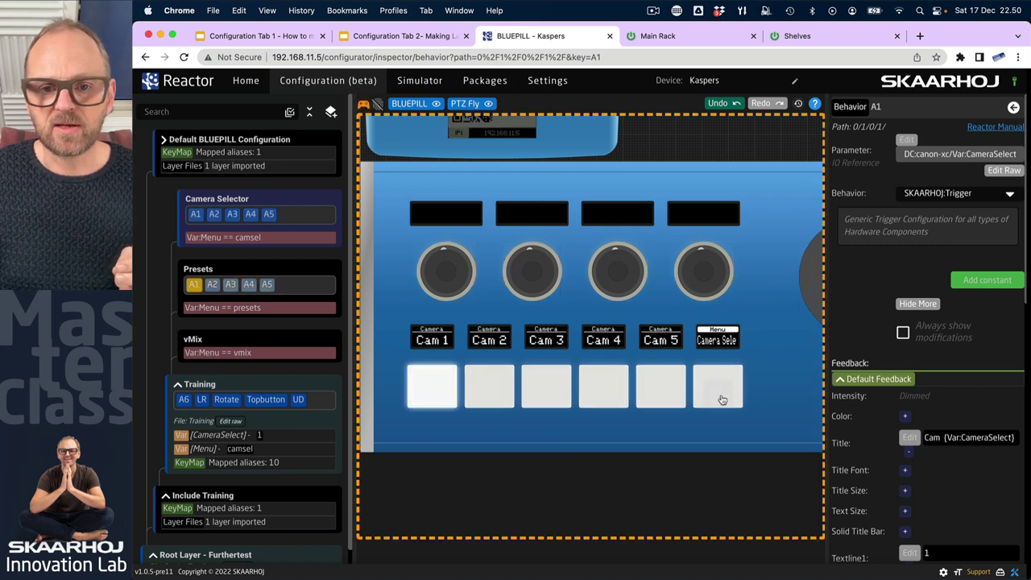
{"action": "left_click", "coordinate": [489, 390]}
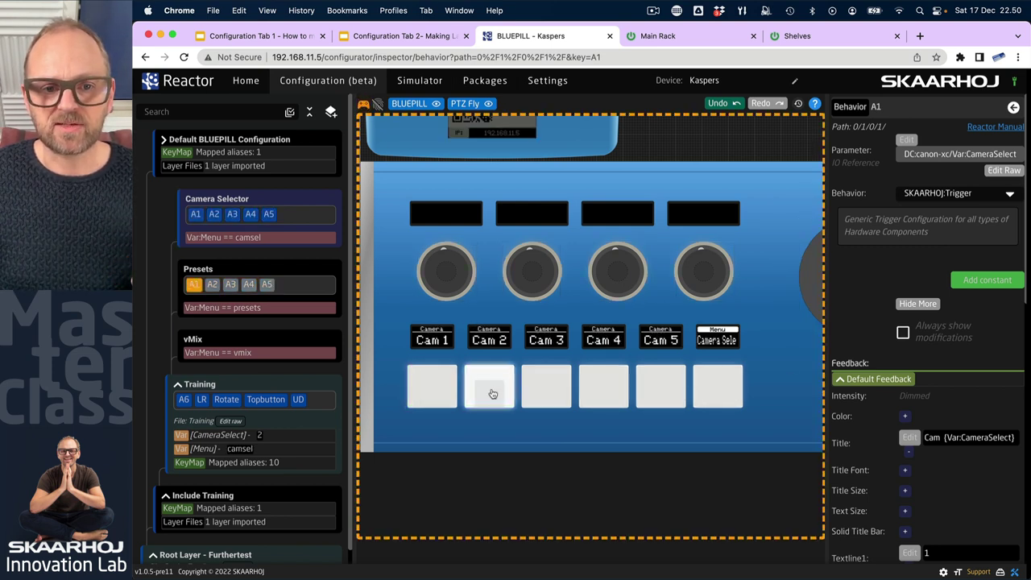
{"action": "left_click", "coordinate": [717, 397]}
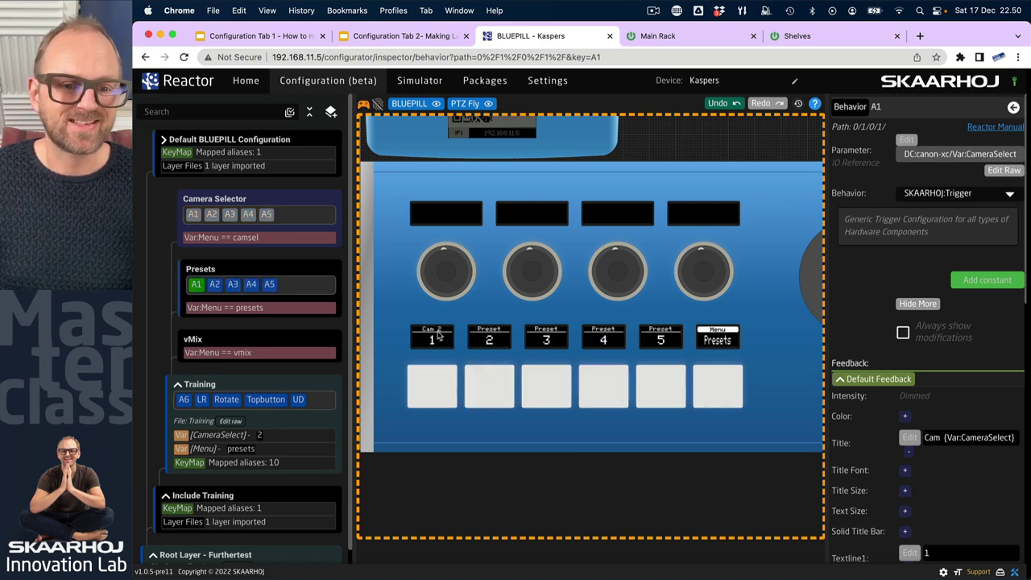
{"action": "scroll", "coordinate": [438, 337], "scroll_direction": "up", "scroll_amount": 3}
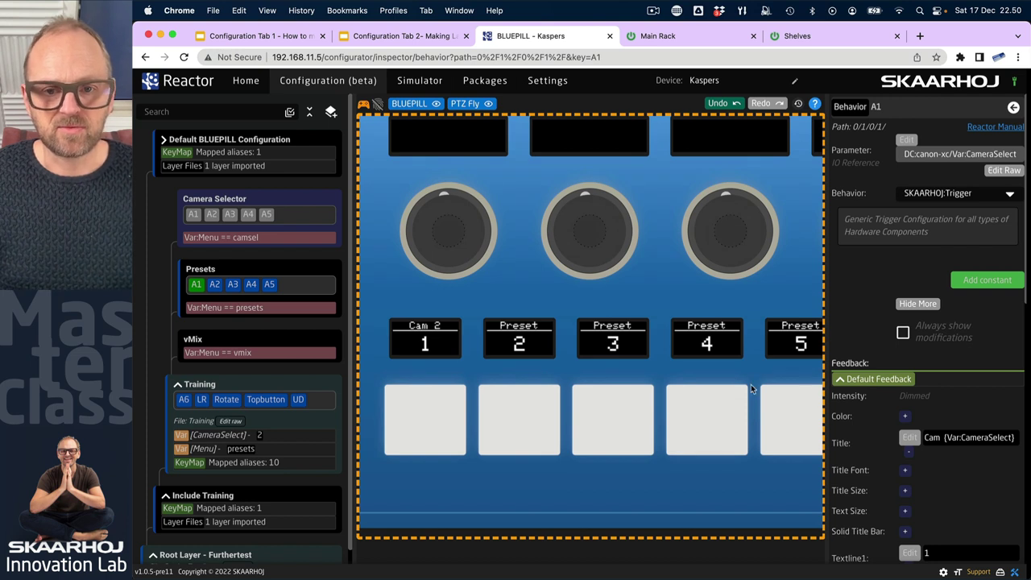
{"action": "left_click_drag", "start_coordinate": [781, 374], "coordinate": [723, 374]}
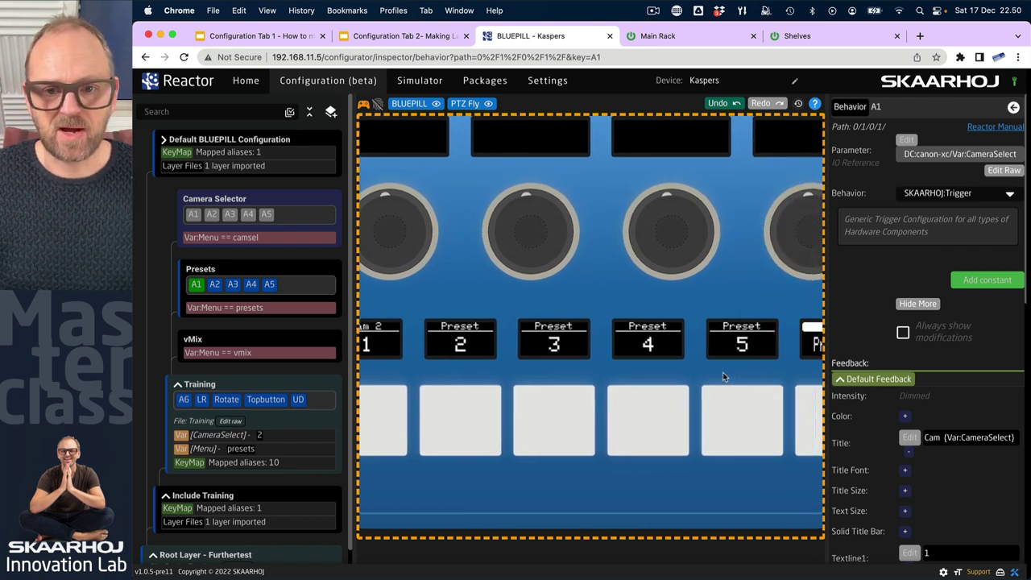
{"action": "scroll", "coordinate": [722, 372], "scroll_direction": "down", "scroll_amount": 1}
{"action": "left_click", "coordinate": [809, 433]}
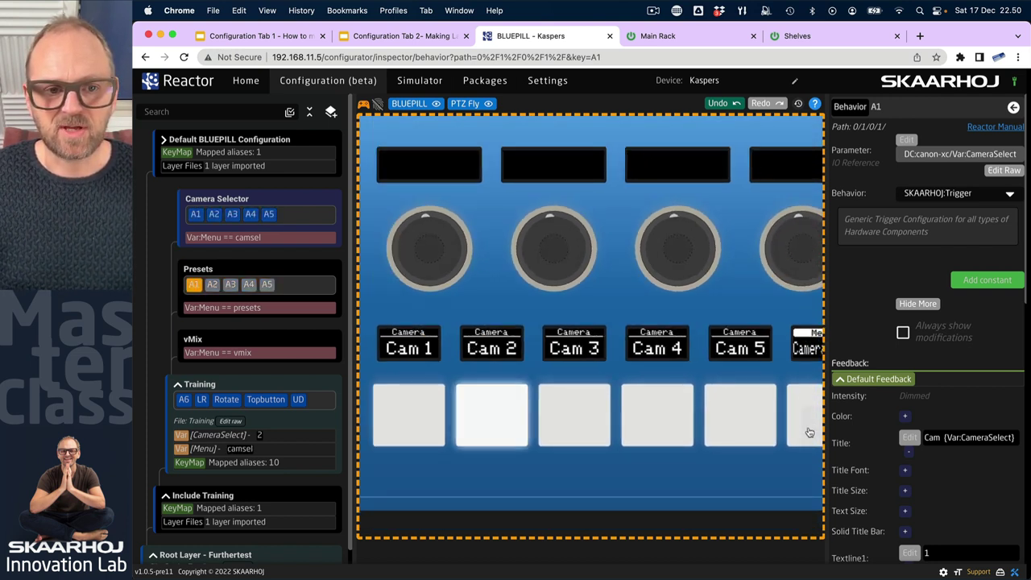
{"action": "left_click", "coordinate": [802, 429]}
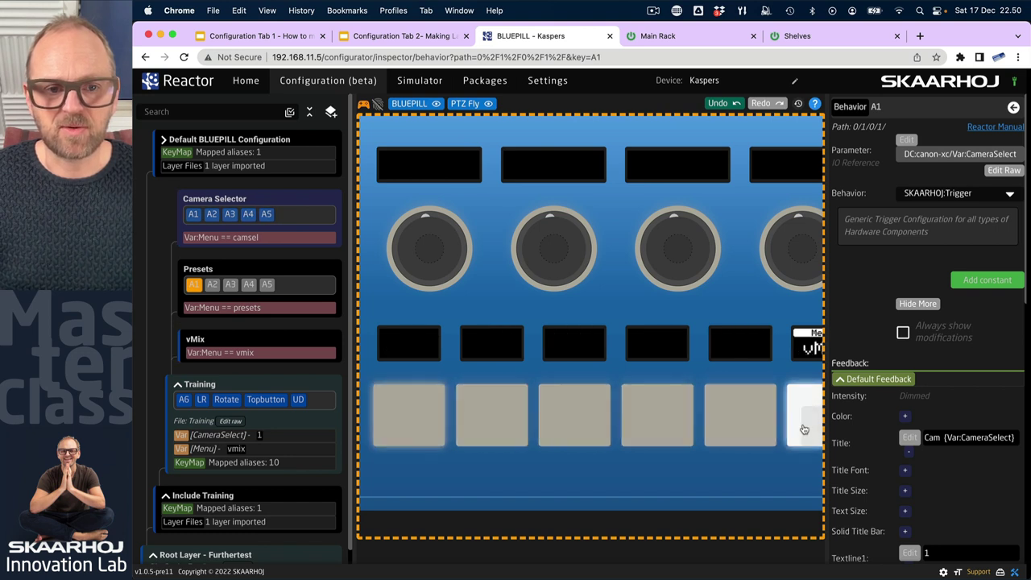
{"action": "left_click", "coordinate": [812, 425]}
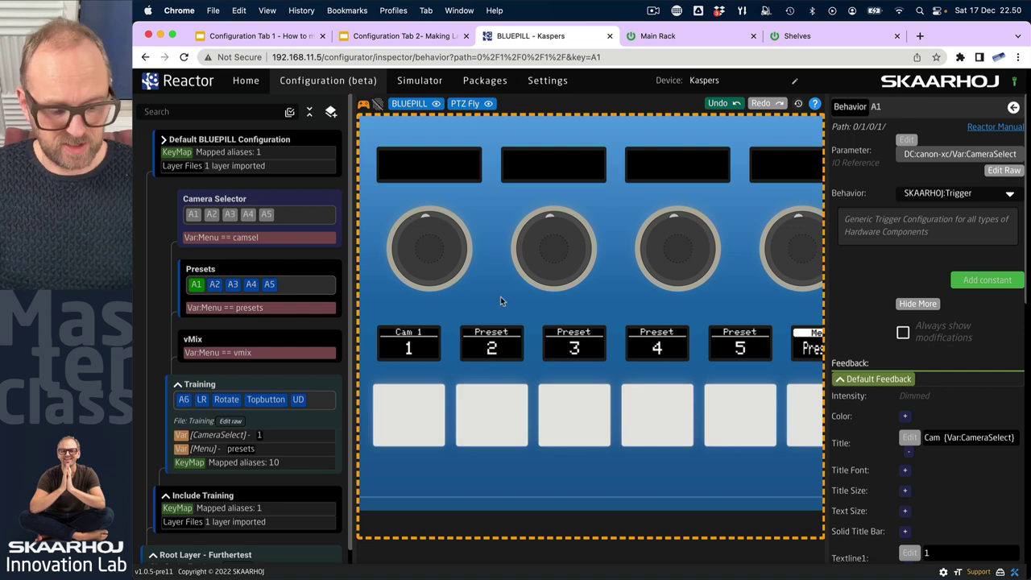
Step: Leave test mode and select pads A1 through A5 together
{"action": "left_click", "coordinate": [363, 103]}
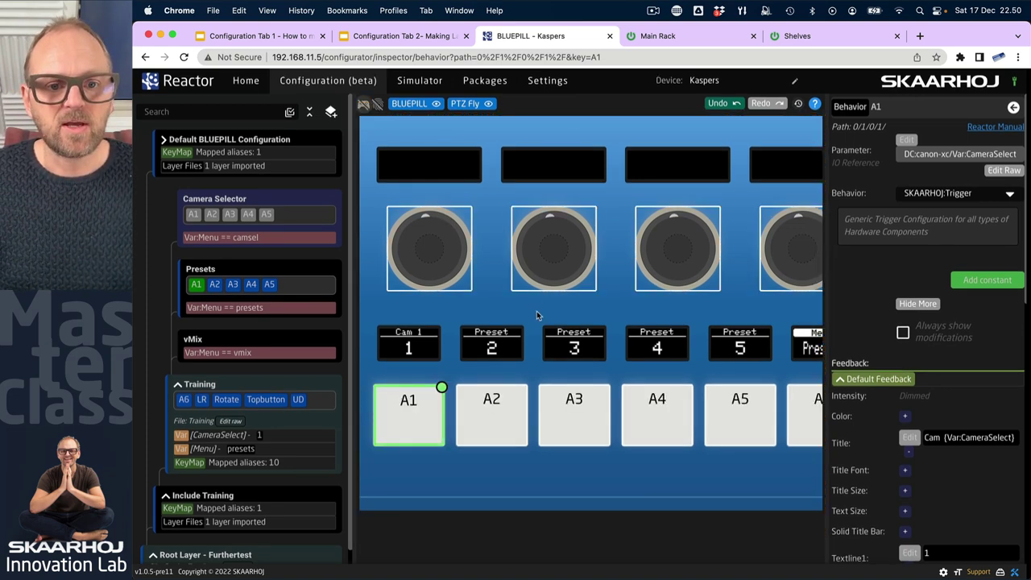
{"action": "scroll", "coordinate": [537, 310], "scroll_direction": "down", "scroll_amount": 3}
{"action": "left_click_drag", "start_coordinate": [476, 392], "coordinate": [655, 349]}
Step: In Batch Edit, copy A1's 'Cam [Var:CameraSelect]' display title down to A2–A5
{"action": "left_click", "coordinate": [960, 296]}
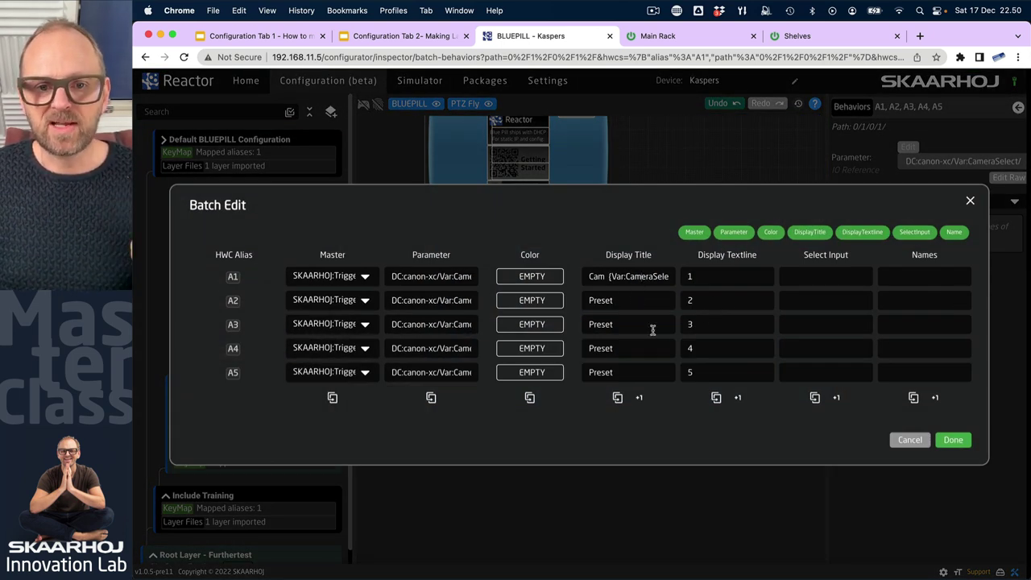
{"action": "left_click", "coordinate": [617, 397]}
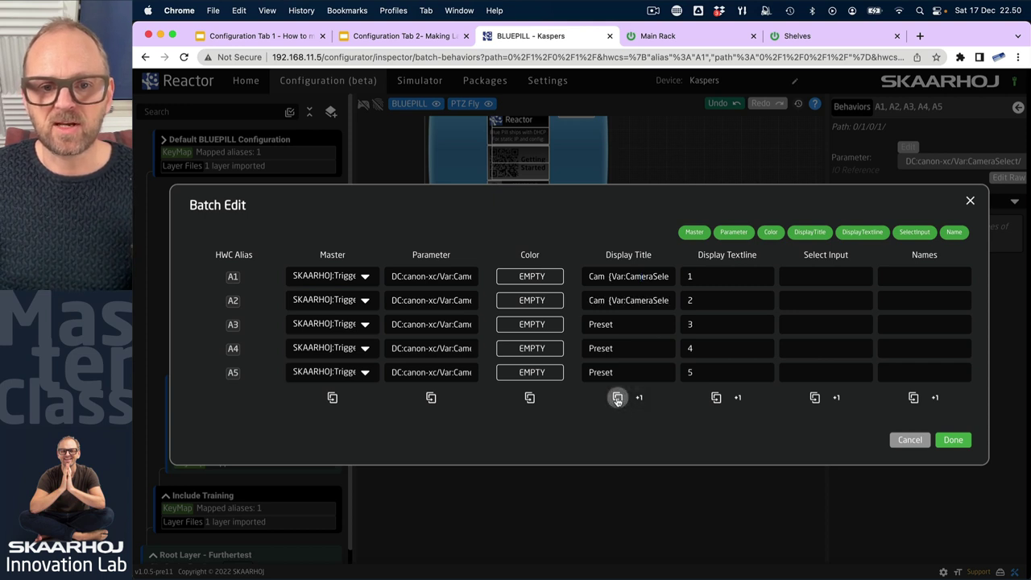
{"action": "left_click", "coordinate": [617, 397]}
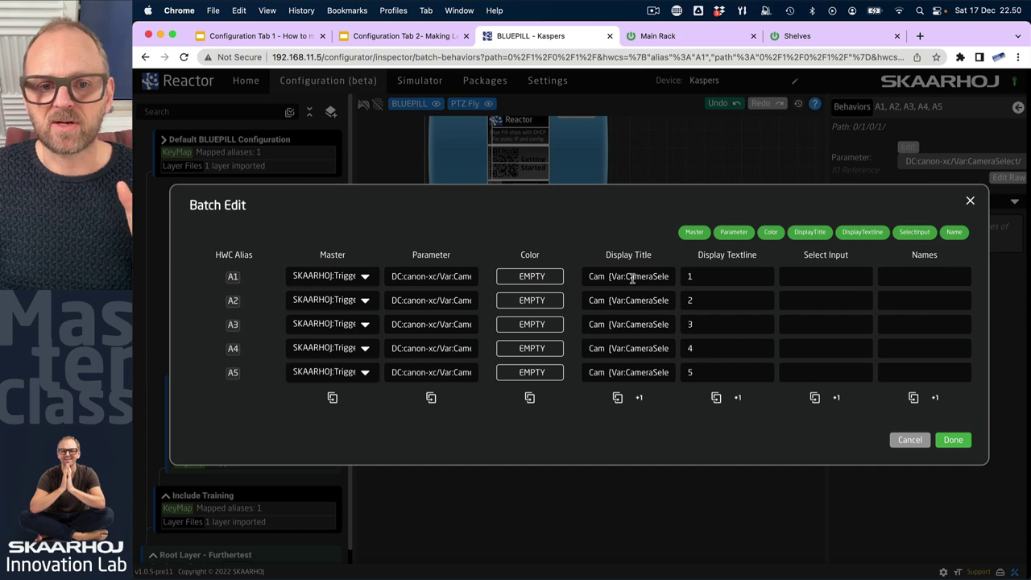
Step: Confirm the Batch Edit dialog with Done to apply the copied Cam titles
{"action": "left_click", "coordinate": [952, 440]}
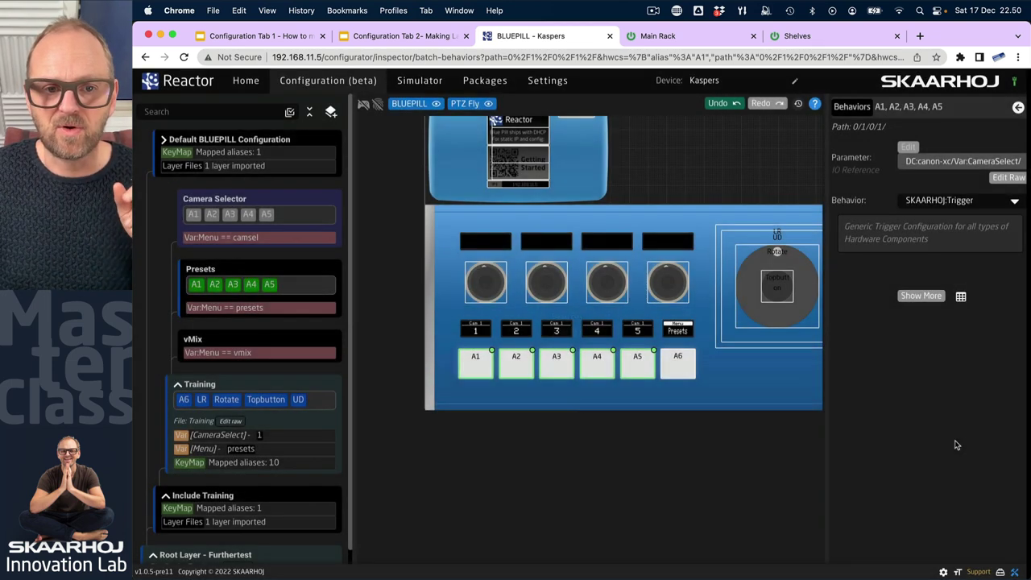